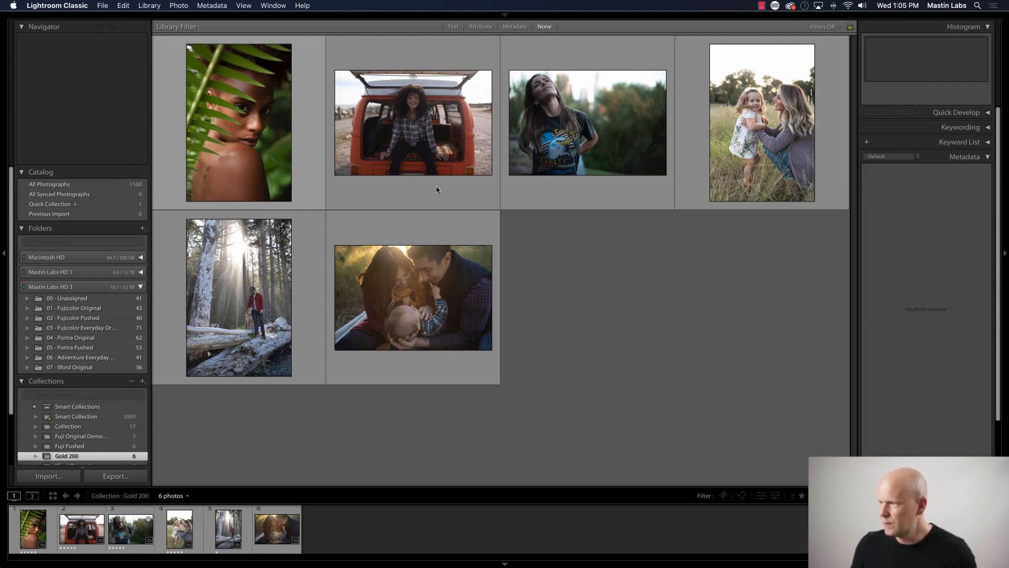
# Open the fern portrait in the Develop module and apply the 1a. Ektar 100 film preset.
pyautogui.doubleClick(278, 140)
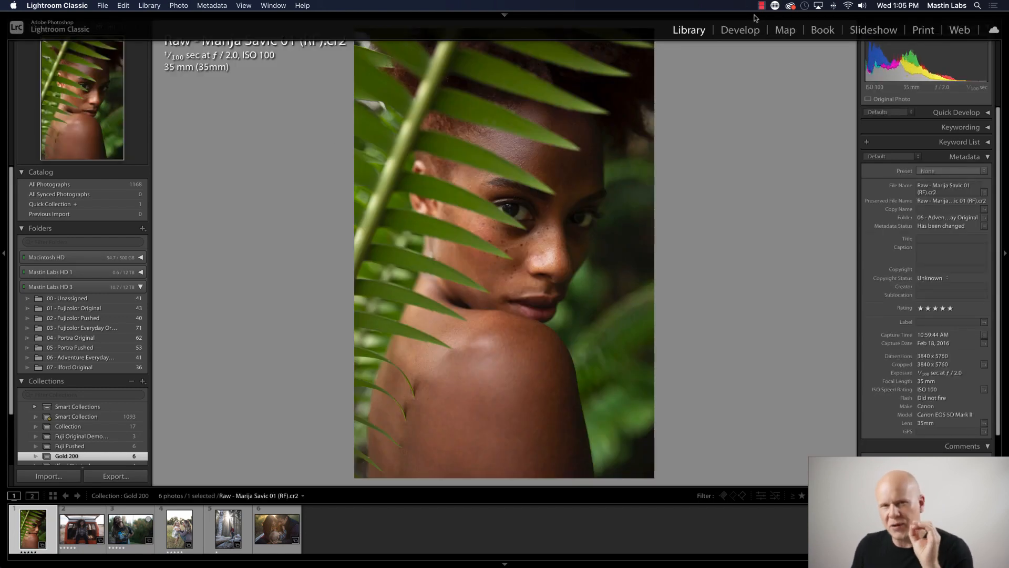
pyautogui.click(738, 30)
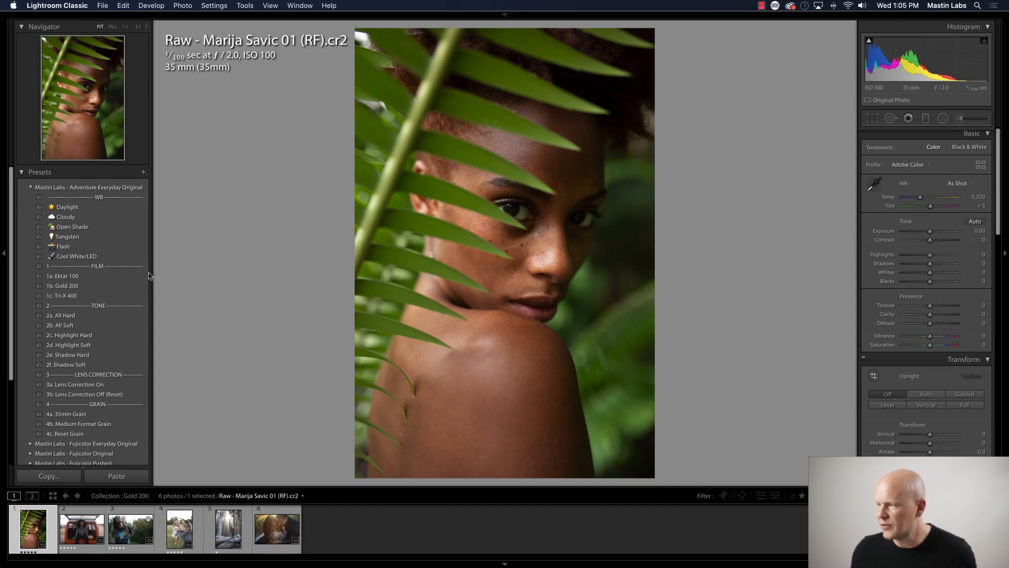
pyautogui.click(92, 279)
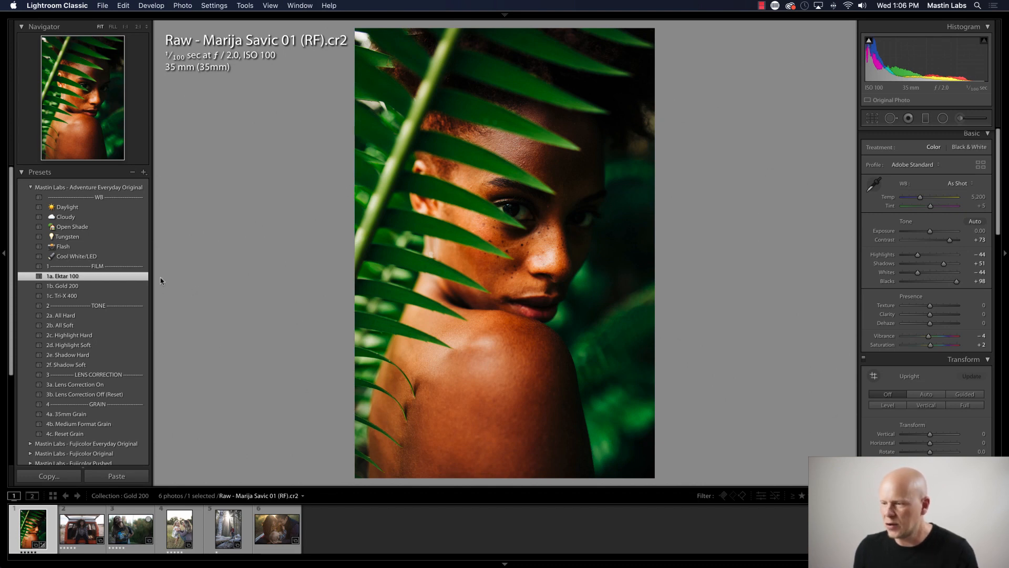
# Switch the fern portrait to the 1b. Gold 200 film preset and check the face up close.
pyautogui.click(124, 286)
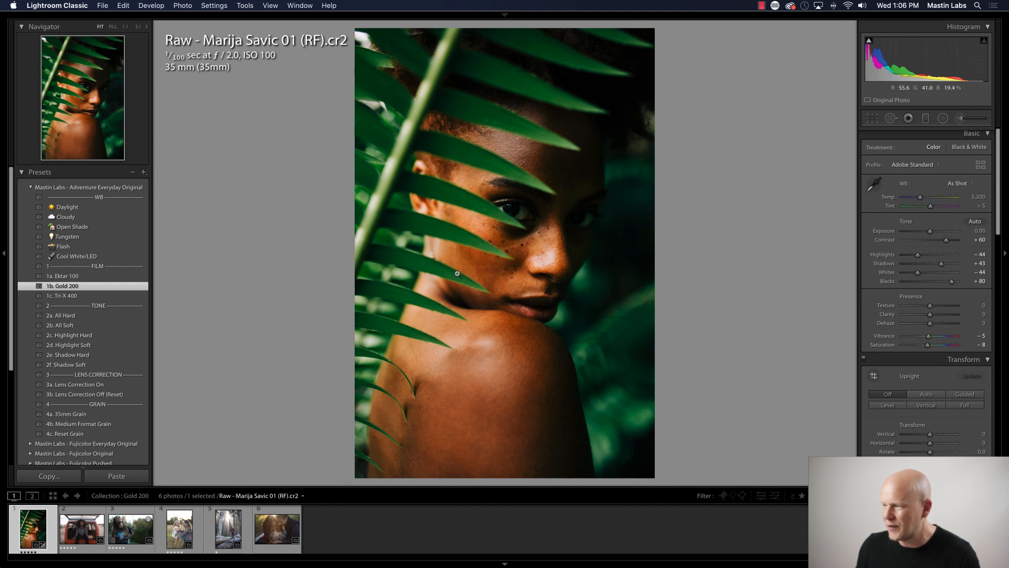
pyautogui.click(455, 236)
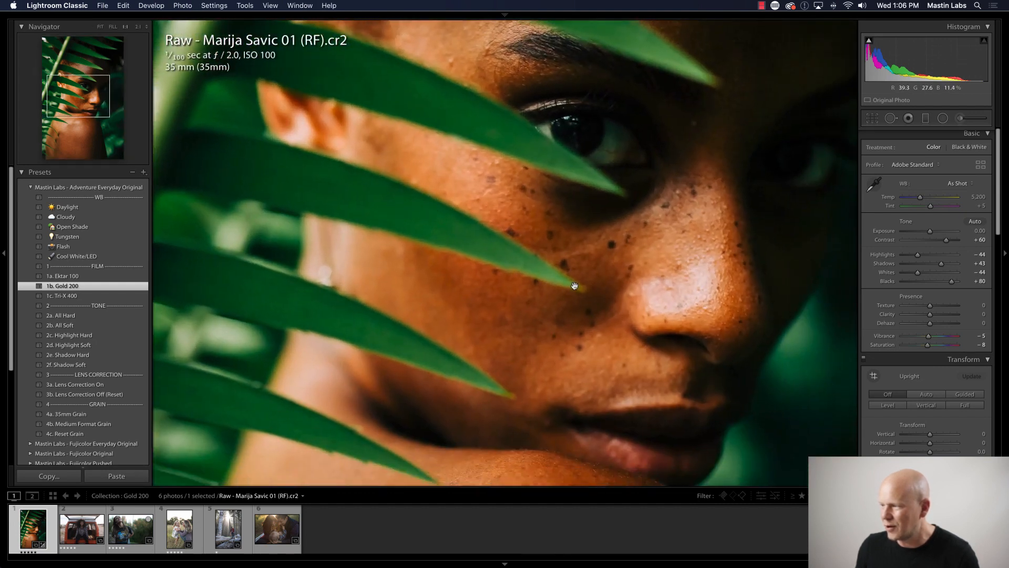
pyautogui.click(419, 236)
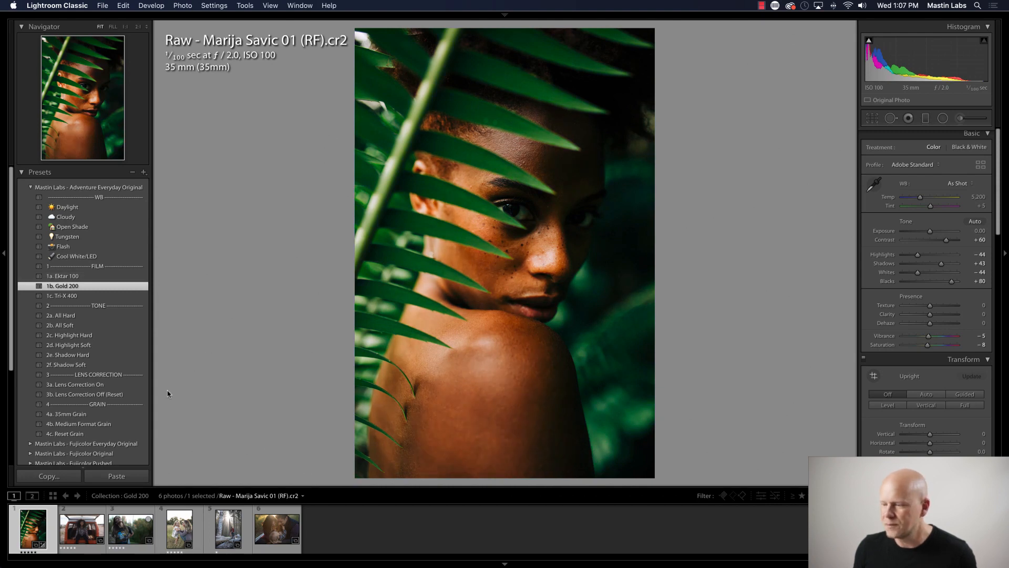
# Select the photo of the woman in the eagle T-shirt and apply the 1b. Gold 200 film preset.
pyautogui.click(127, 535)
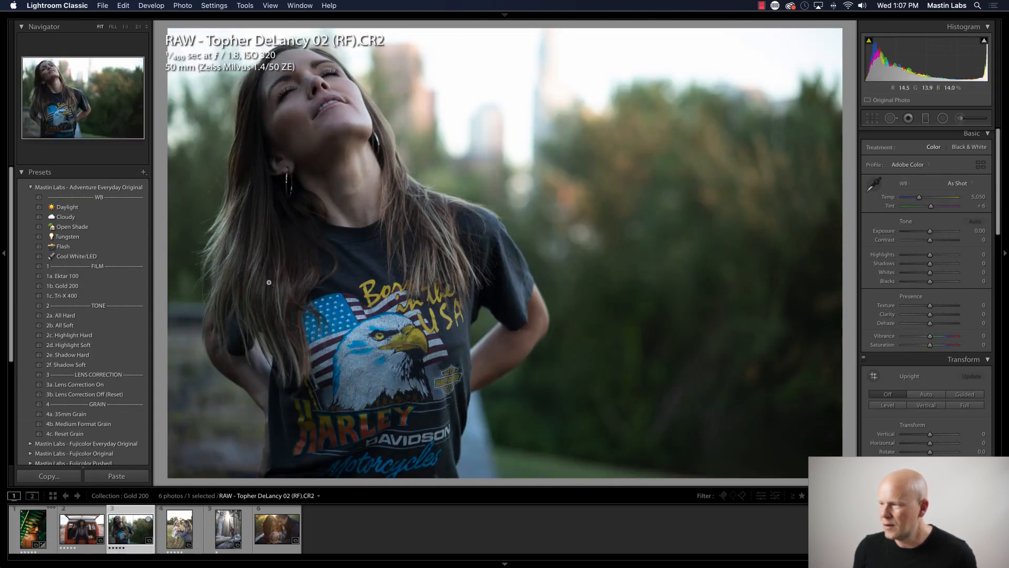
pyautogui.moveTo(447, 20)
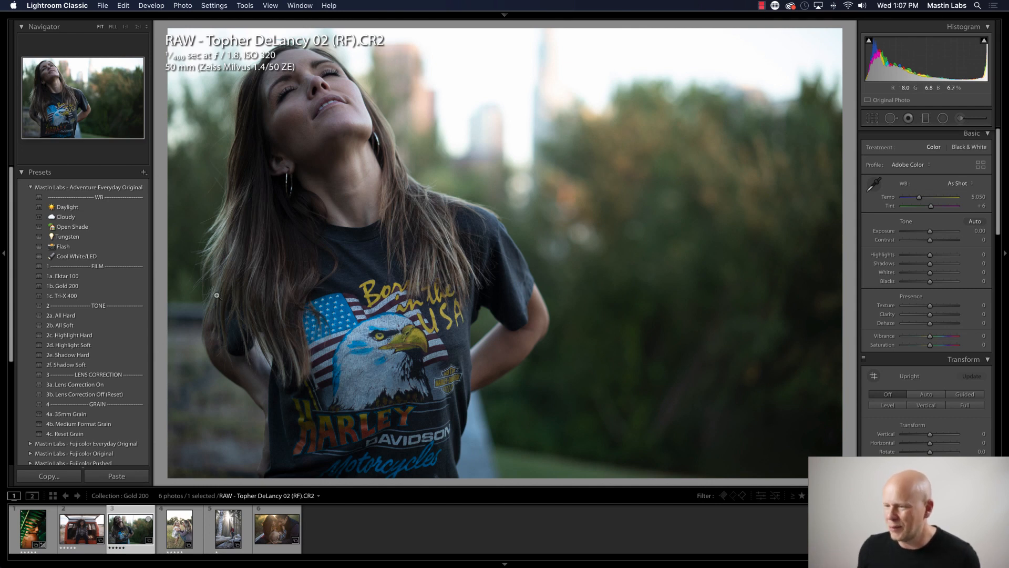
pyautogui.click(125, 287)
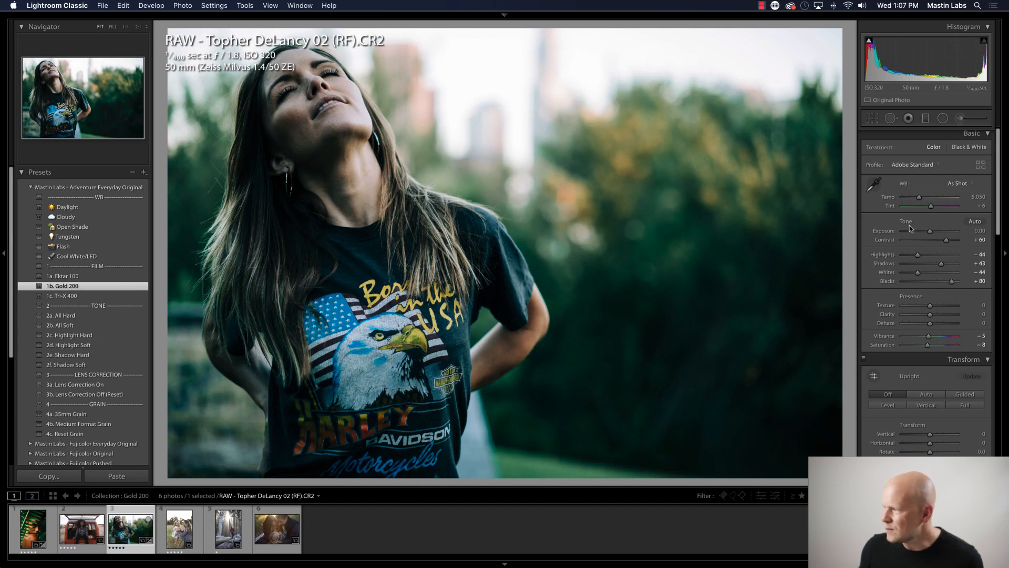
# Set the T-shirt photo's exposure to +0.55, temperature to 7,055 and tint to +9.
pyautogui.moveTo(929, 231); pyautogui.dragTo(932, 232)
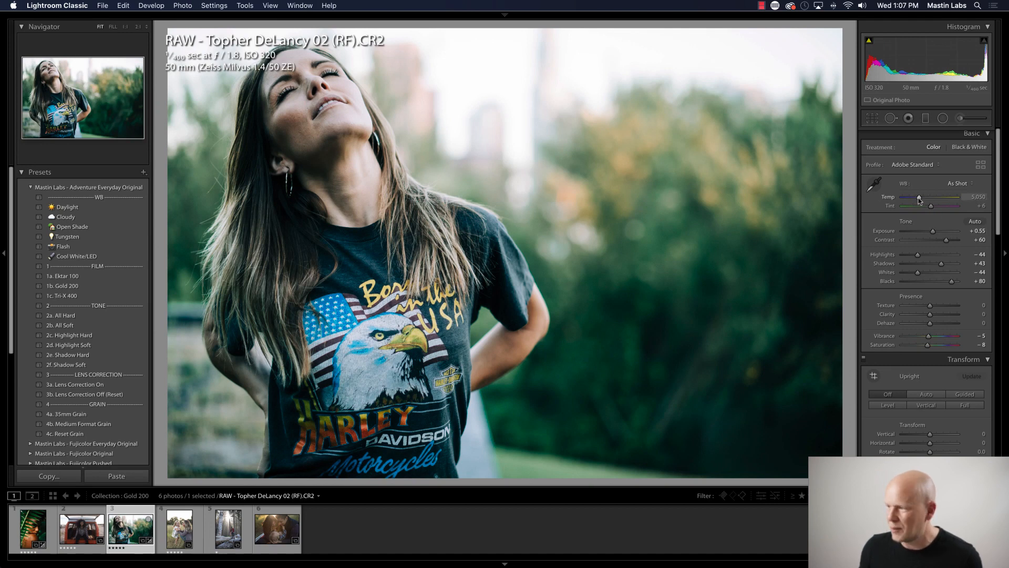
pyautogui.moveTo(920, 198); pyautogui.dragTo(930, 200)
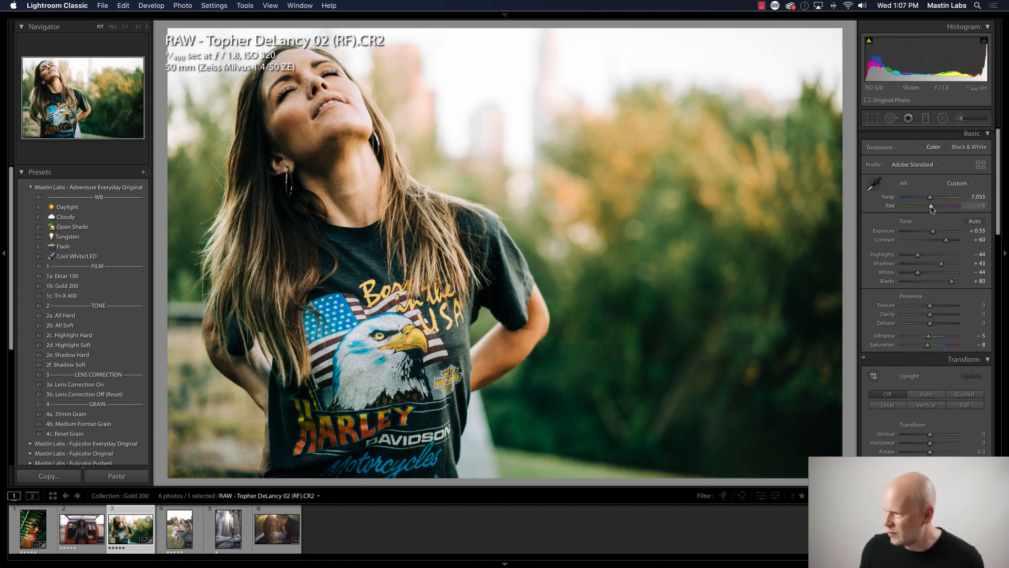
pyautogui.moveTo(932, 209); pyautogui.dragTo(933, 209)
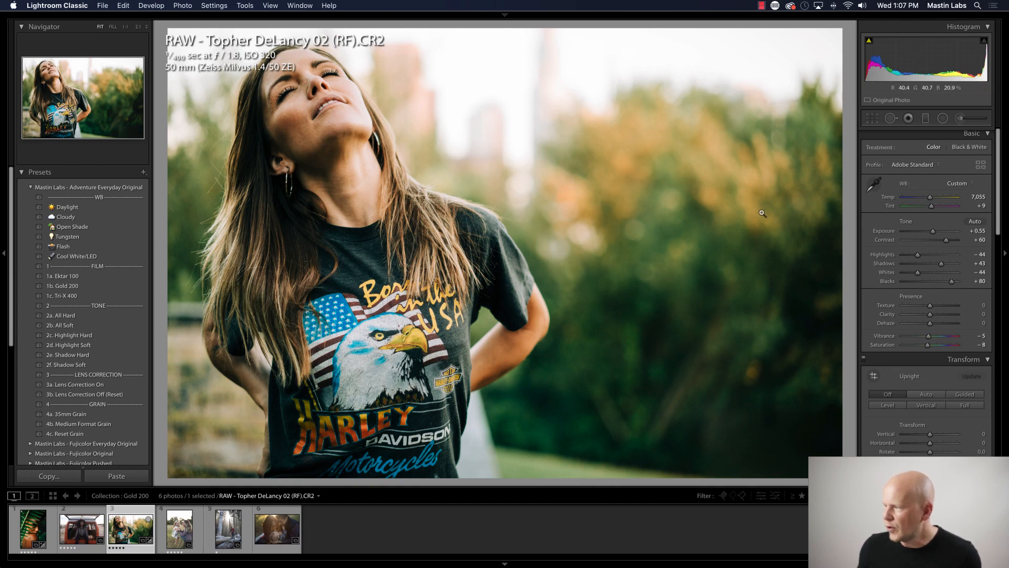
# Examine the T-shirt and hair up close, comparing the edit with the original by resetting all settings and undoing the reset.
pyautogui.moveTo(740, 345); pyautogui.dragTo(511, 202)
pyautogui.moveTo(366, 193)
pyautogui.mouseDown()
pyautogui.moveTo(404, 230)
pyautogui.moveTo(687, 335)
pyautogui.mouseUp()
pyautogui.moveTo(327, 74); pyautogui.dragTo(589, 38)
pyautogui.moveTo(286, 164); pyautogui.dragTo(338, 219)
pyautogui.moveTo(697, 186); pyautogui.dragTo(635, 184)
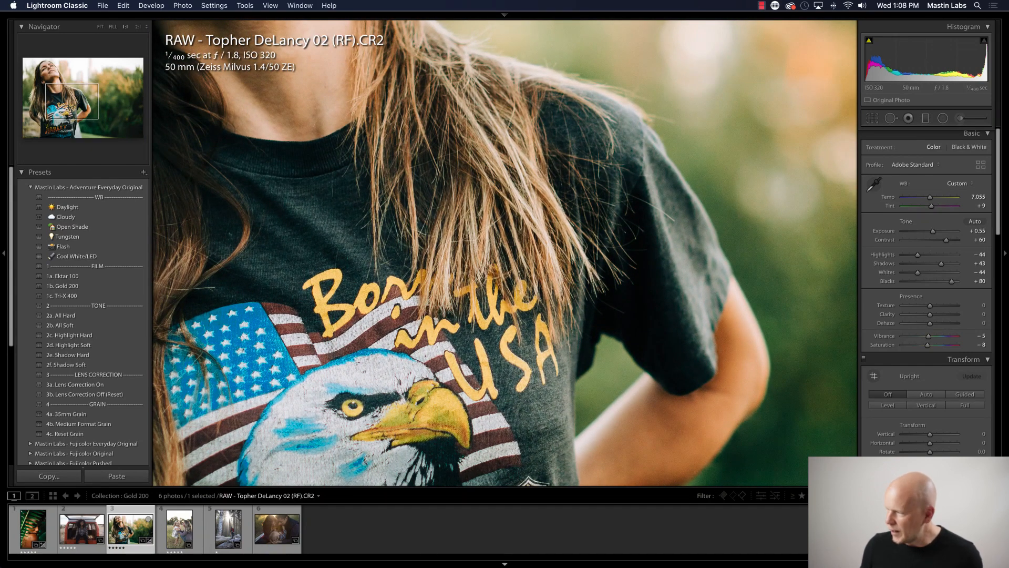
pyautogui.press('super+shift+r')
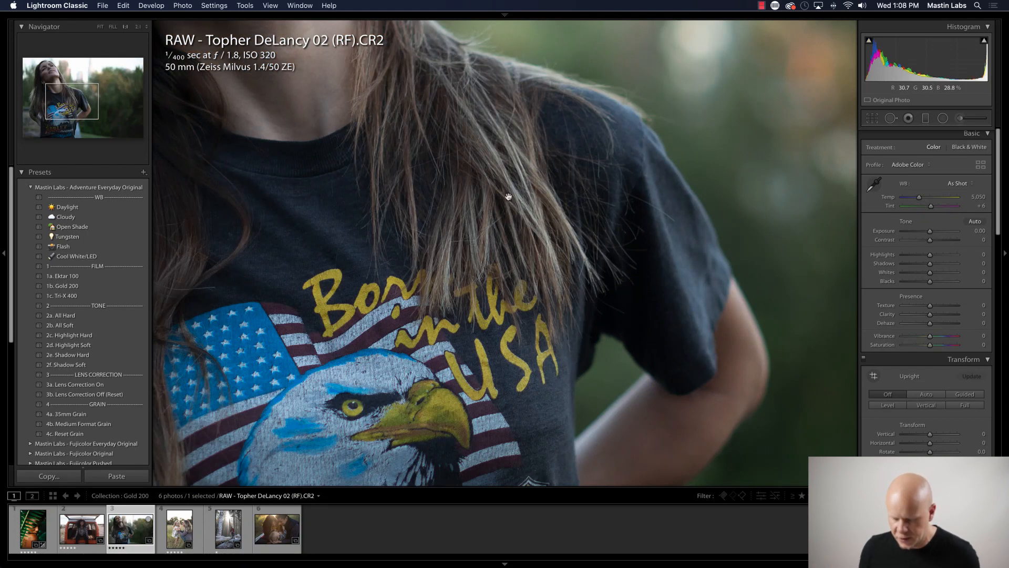
pyautogui.press('super+z')
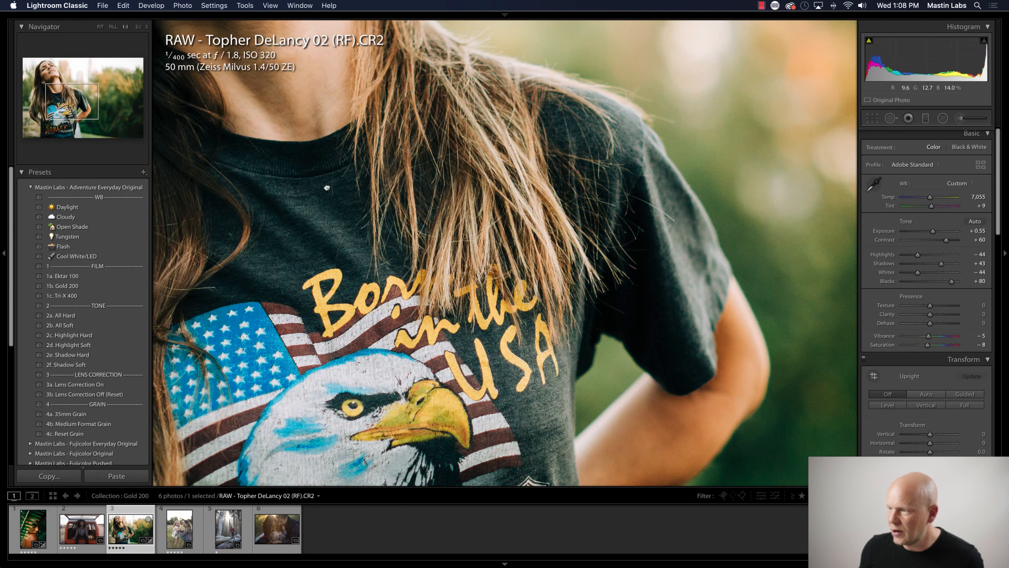
# Examine the shirt's shadows, the hair, the arm's skin tone and the green background up close, ending with the whole photo in view.
pyautogui.moveTo(327, 185); pyautogui.dragTo(395, 183)
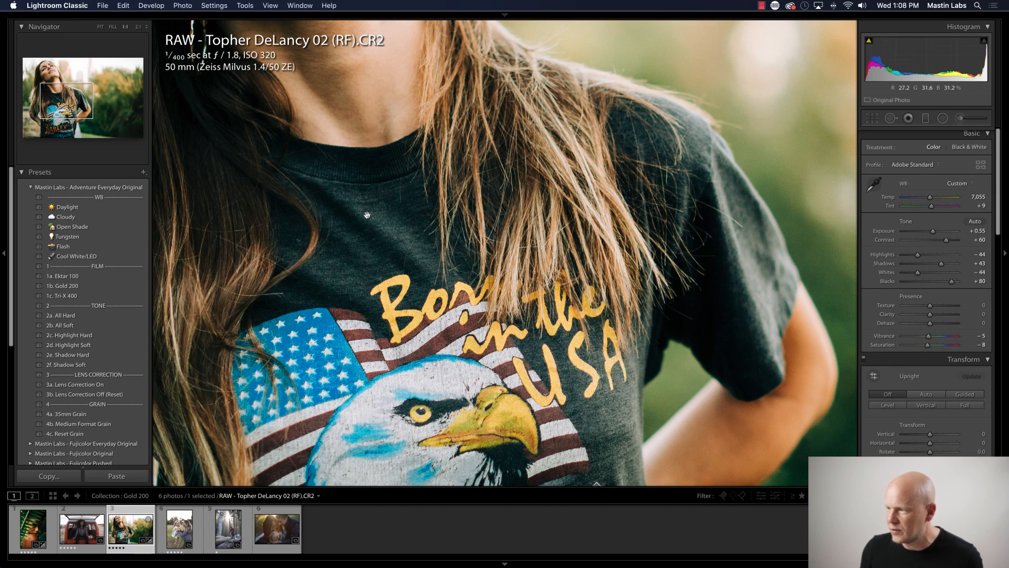
pyautogui.moveTo(396, 237); pyautogui.dragTo(252, 189)
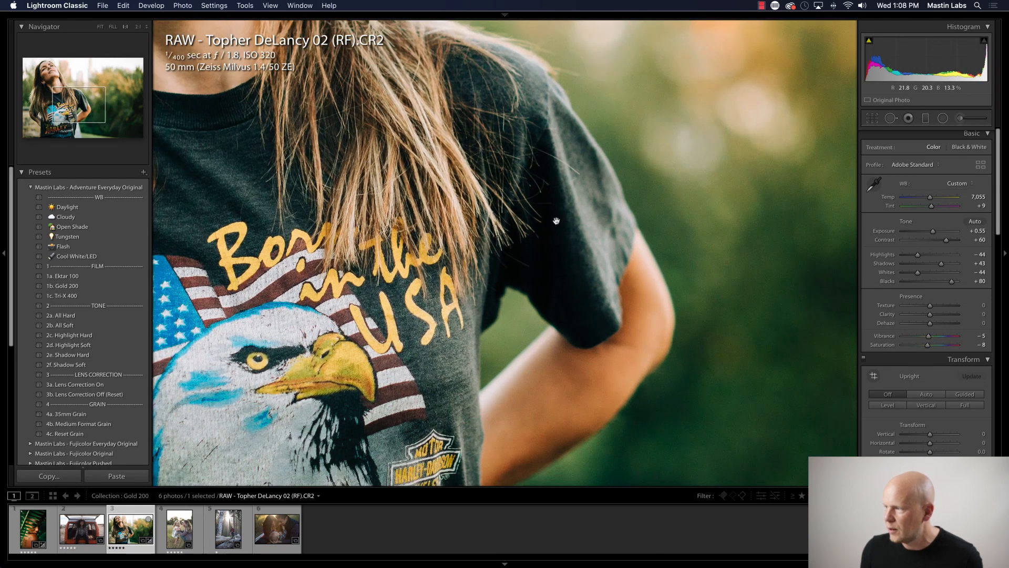
pyautogui.moveTo(158, 166); pyautogui.dragTo(333, 194)
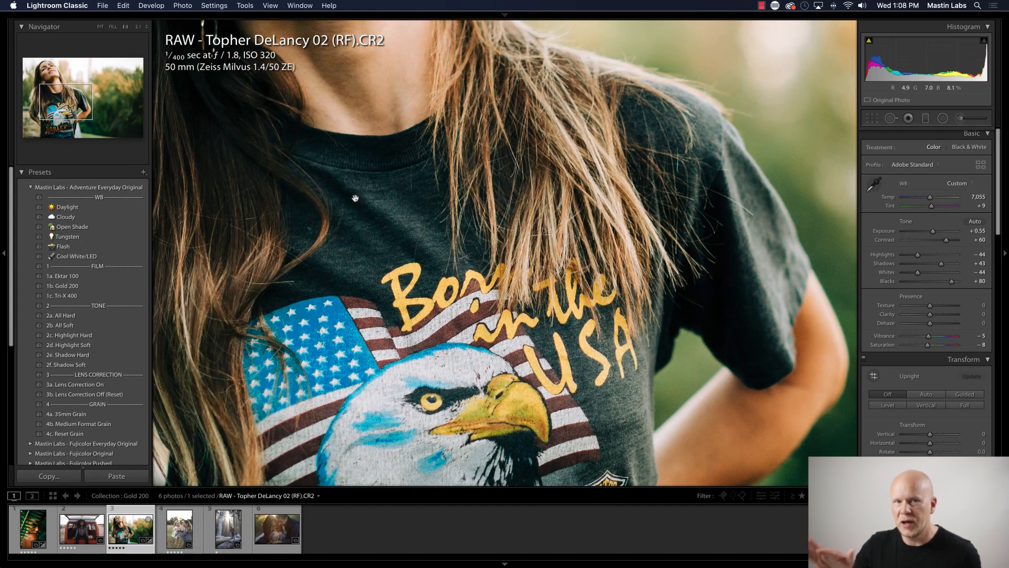
pyautogui.moveTo(432, 108); pyautogui.dragTo(448, 257)
pyautogui.moveTo(365, 322); pyautogui.dragTo(472, 226)
pyautogui.moveTo(444, 343); pyautogui.dragTo(314, 229)
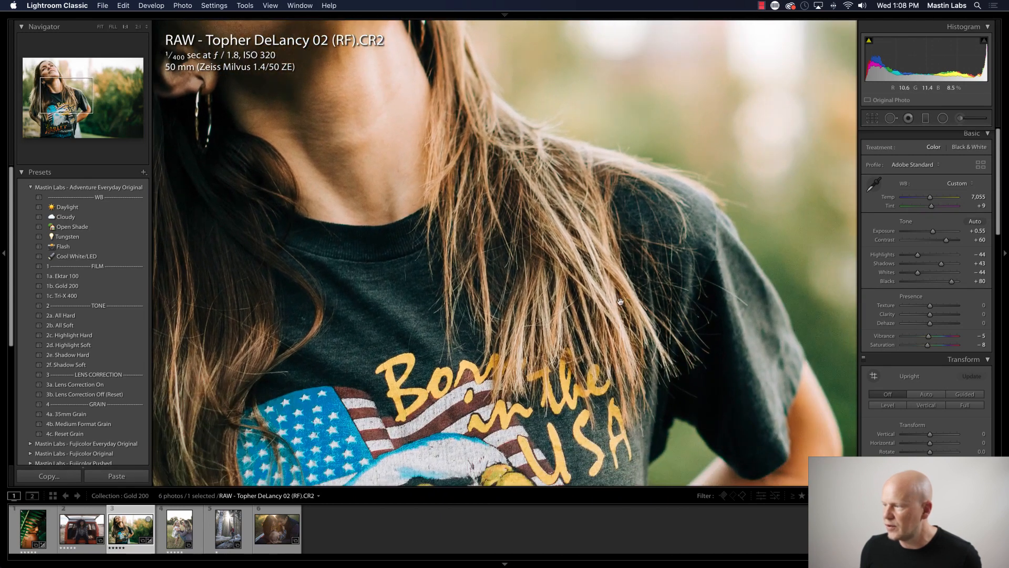
pyautogui.click(631, 305)
pyautogui.click(565, 329)
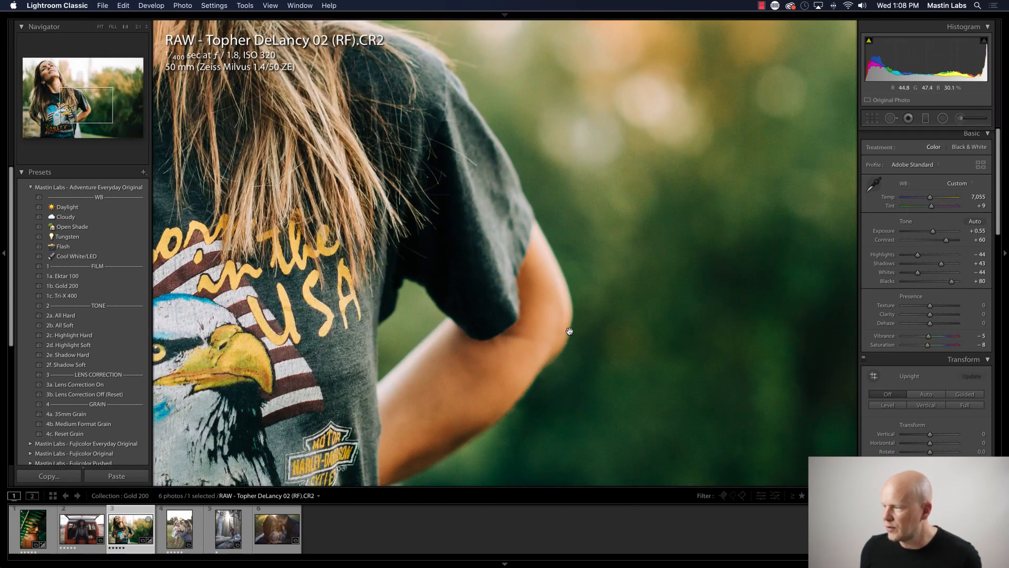
pyautogui.moveTo(565, 328); pyautogui.dragTo(435, 252)
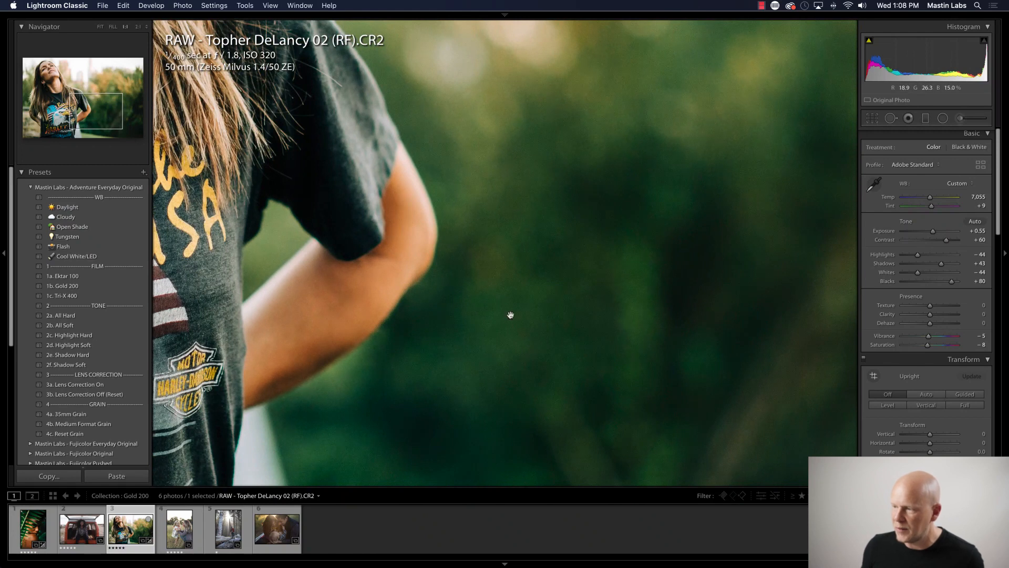
pyautogui.click(428, 274)
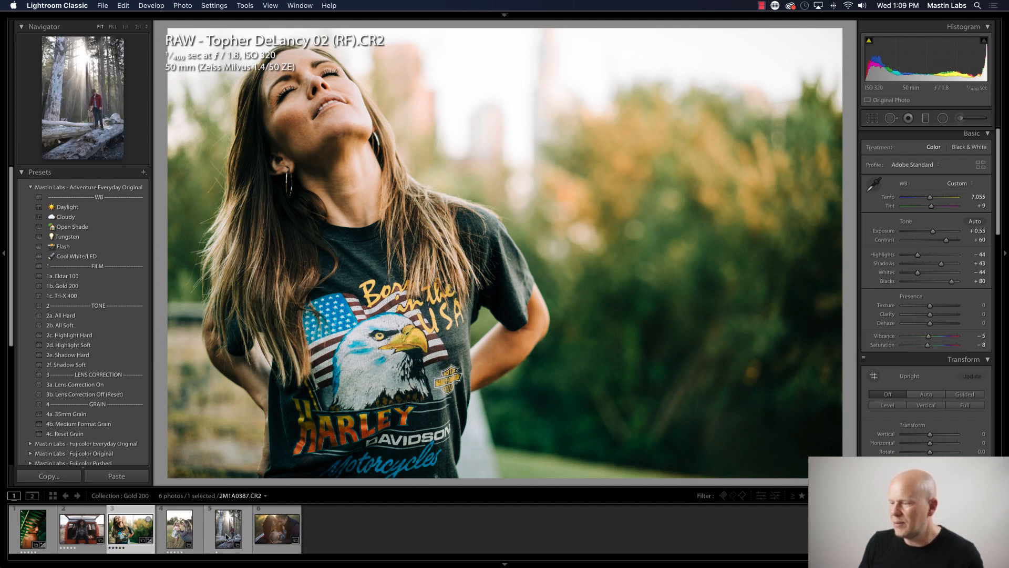
# Select the forest photo of the man and dog, inspect it up close, and apply the 1b. Gold 200 film preset.
pyautogui.click(227, 536)
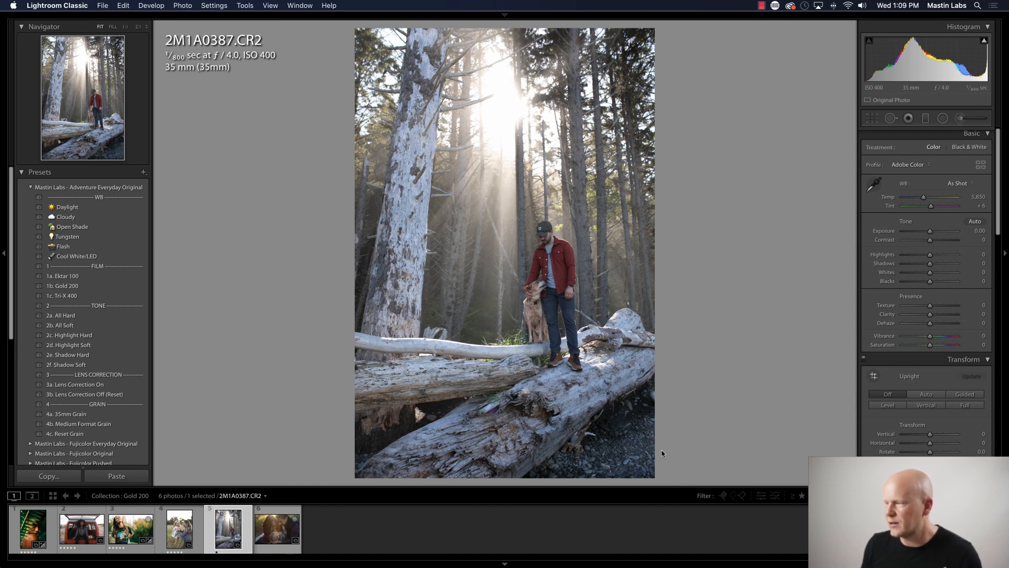
pyautogui.click(599, 217)
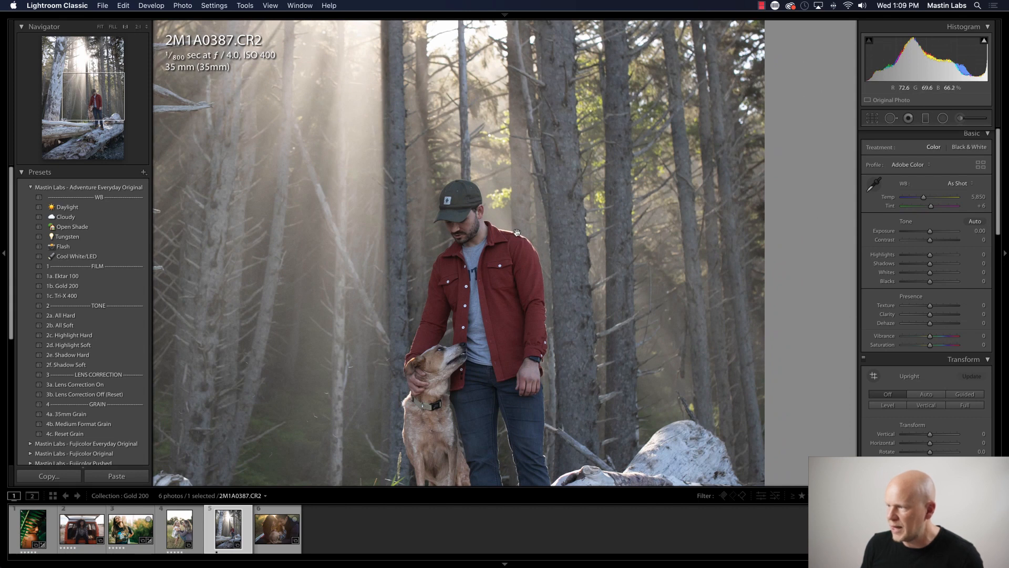
pyautogui.moveTo(503, 166); pyautogui.dragTo(498, 273)
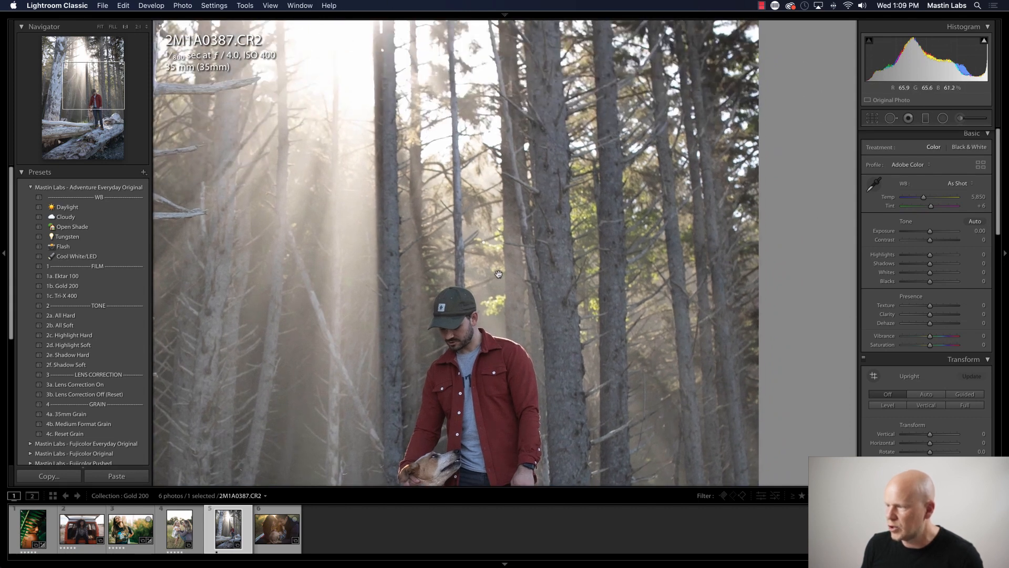
pyautogui.click(518, 359)
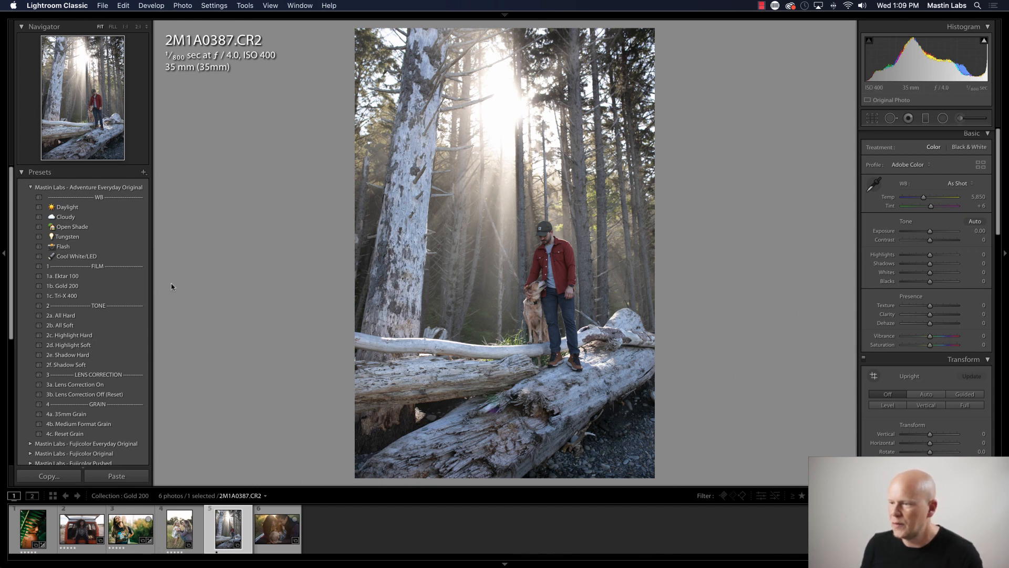
pyautogui.click(119, 285)
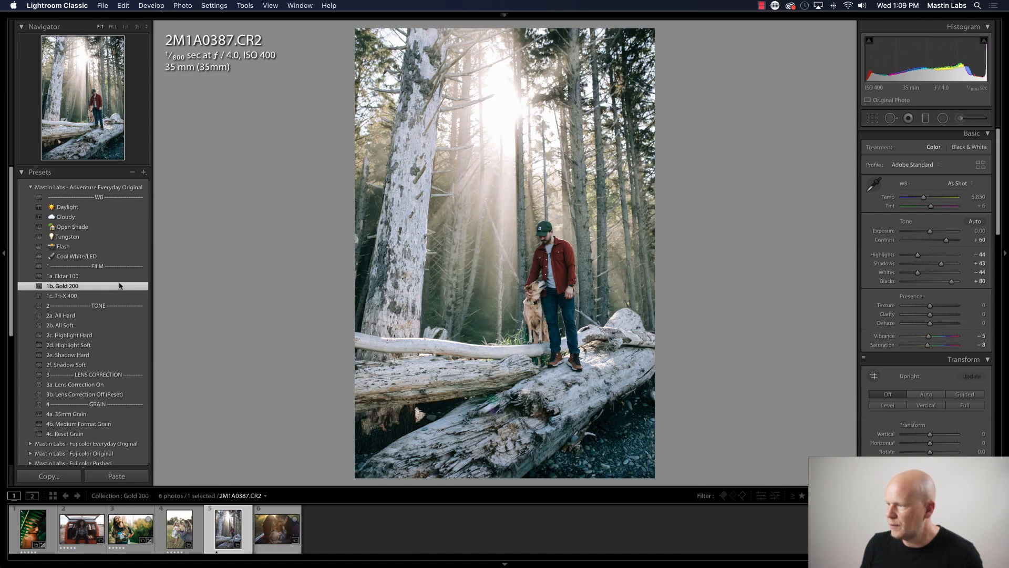
# Compare the forest photo's tree bark and shadows with and without the Gold 200 preset, leaving the preset applied.
pyautogui.click(436, 272)
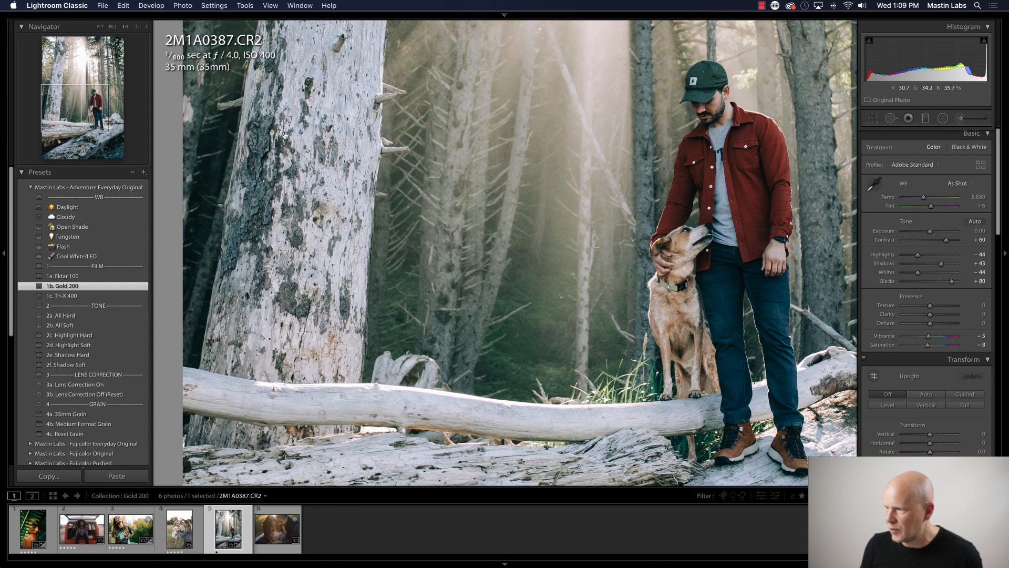
pyautogui.moveTo(280, 137); pyautogui.dragTo(295, 243)
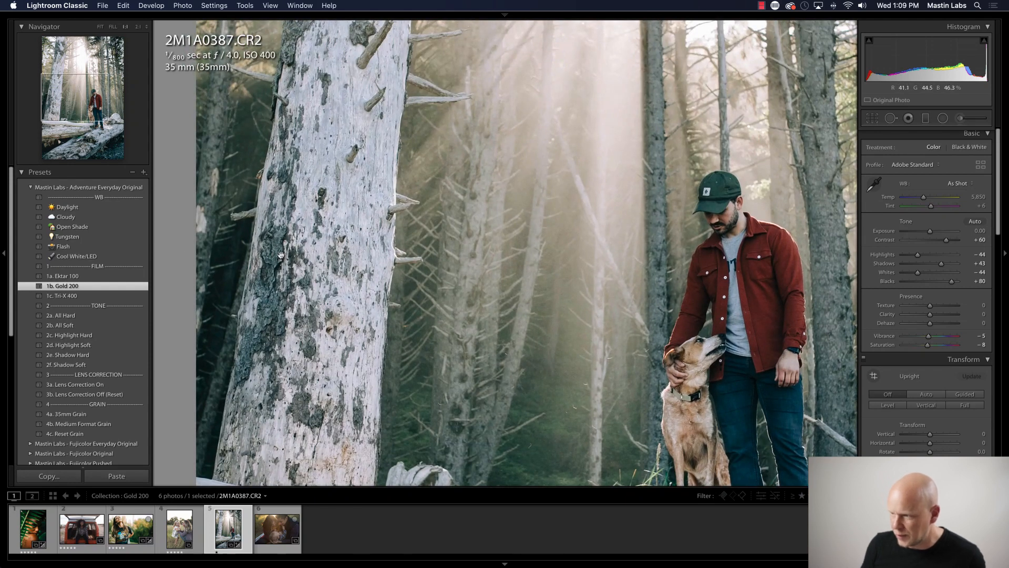
pyautogui.press('super+z')
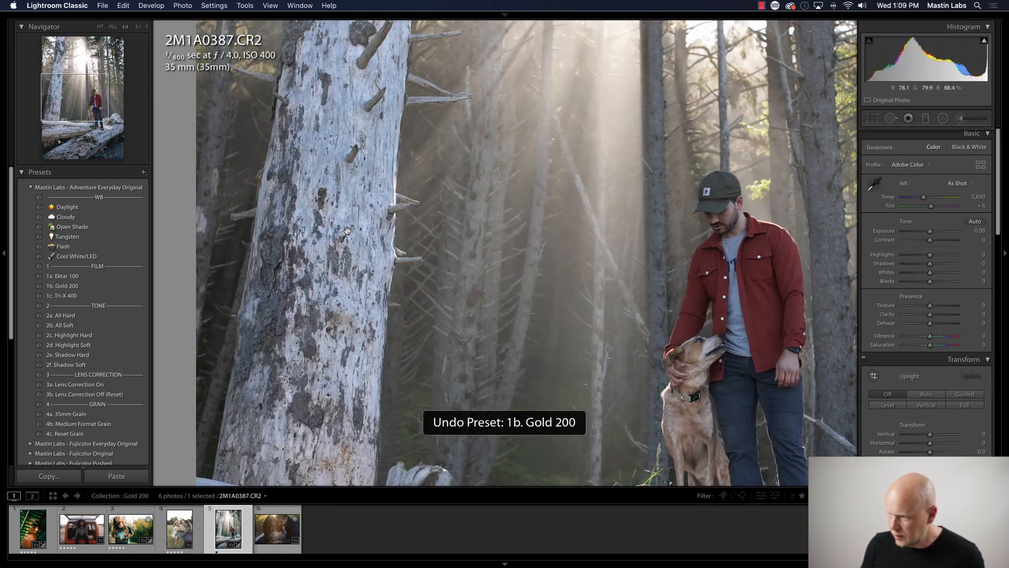
pyautogui.press('super+shift+z')
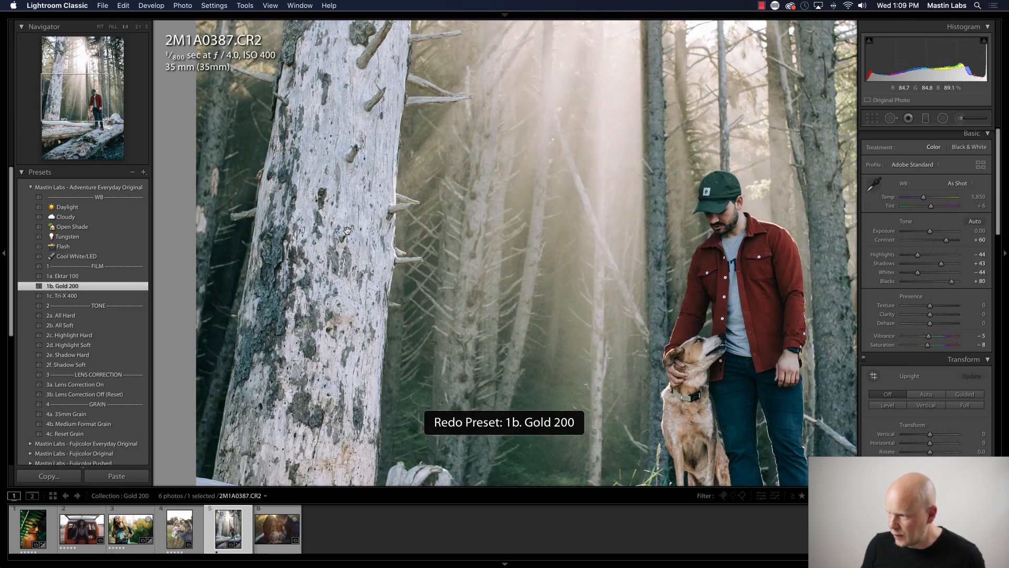
pyautogui.click(582, 239)
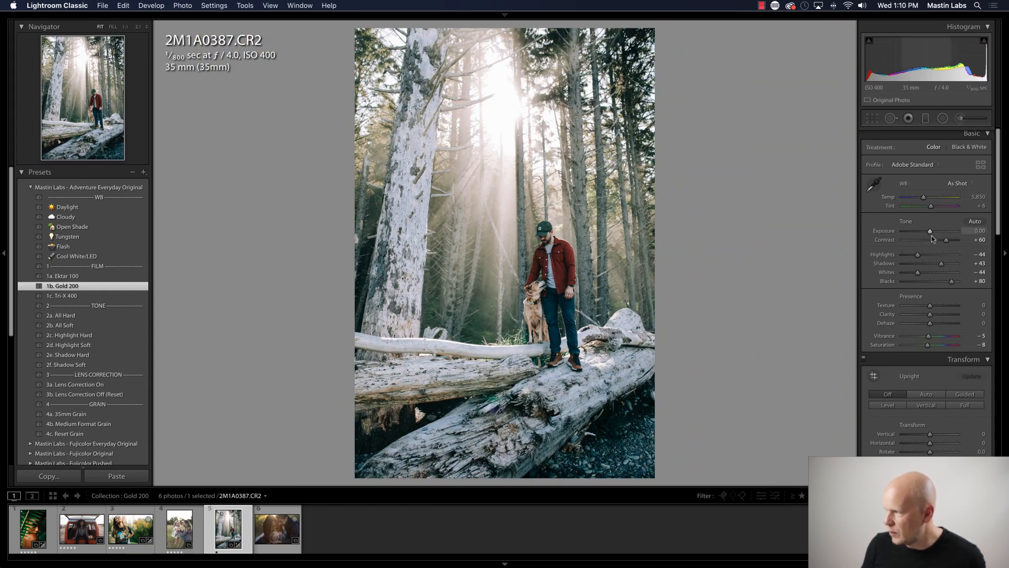
# Set the forest photo's exposure to +0.50 and temperature to 7,050, and check the man's red jacket up close.
pyautogui.moveTo(930, 232); pyautogui.dragTo(930, 200)
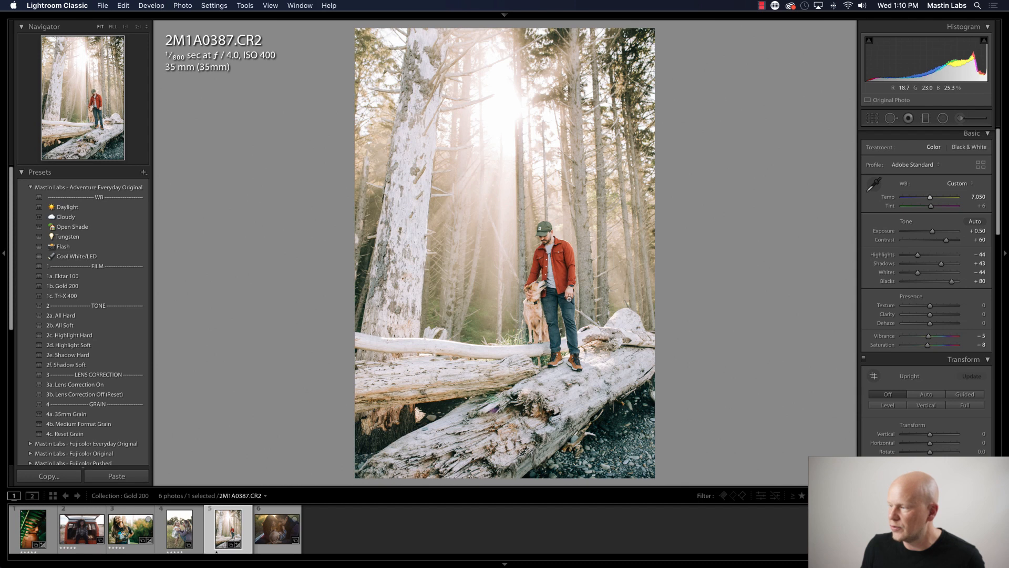
pyautogui.click(548, 239)
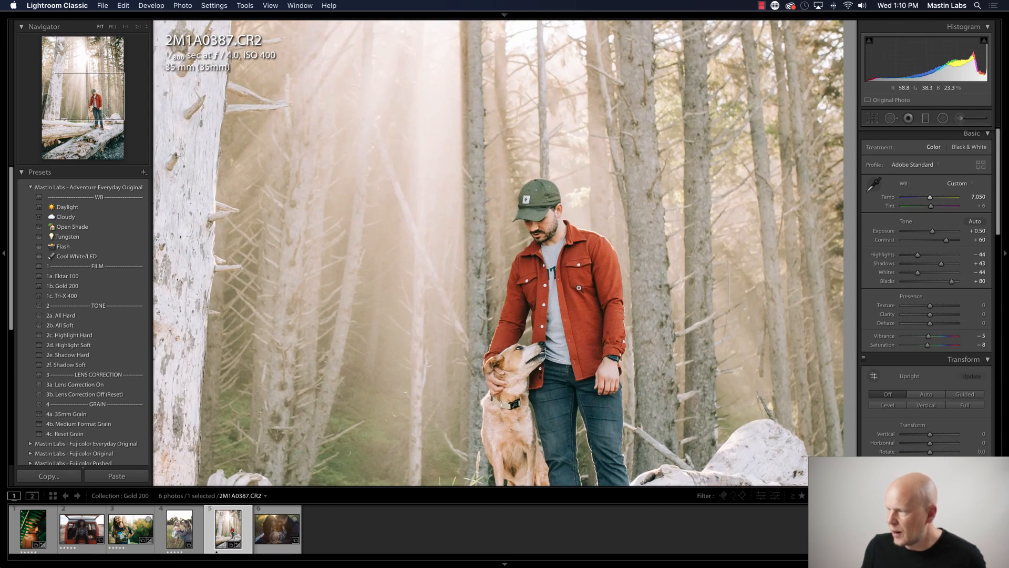
pyautogui.click(578, 287)
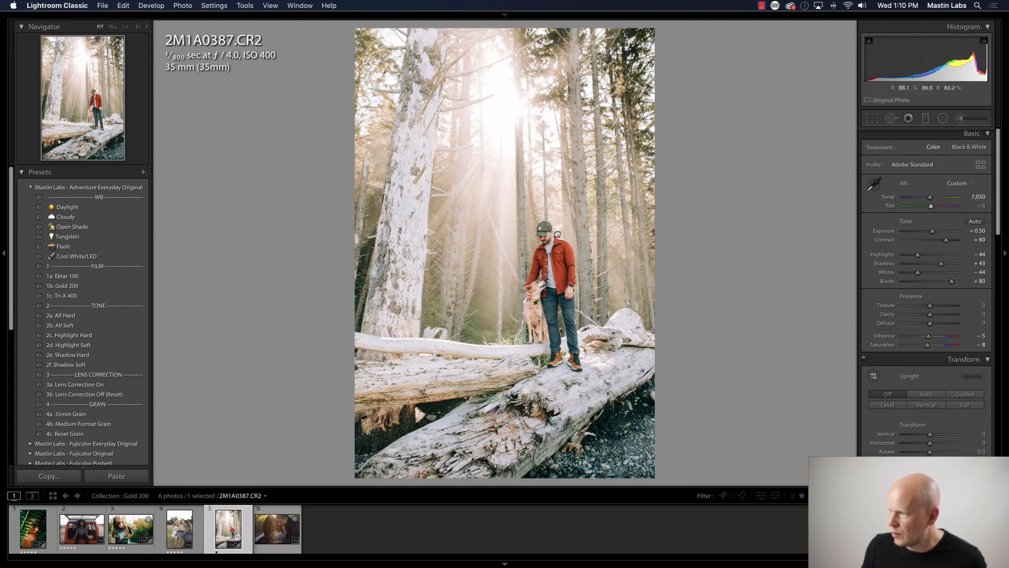
# Check the forest photo's tree bark and background up close and set the photo's tint to +2.
pyautogui.click(547, 239)
pyautogui.moveTo(509, 250); pyautogui.dragTo(724, 250)
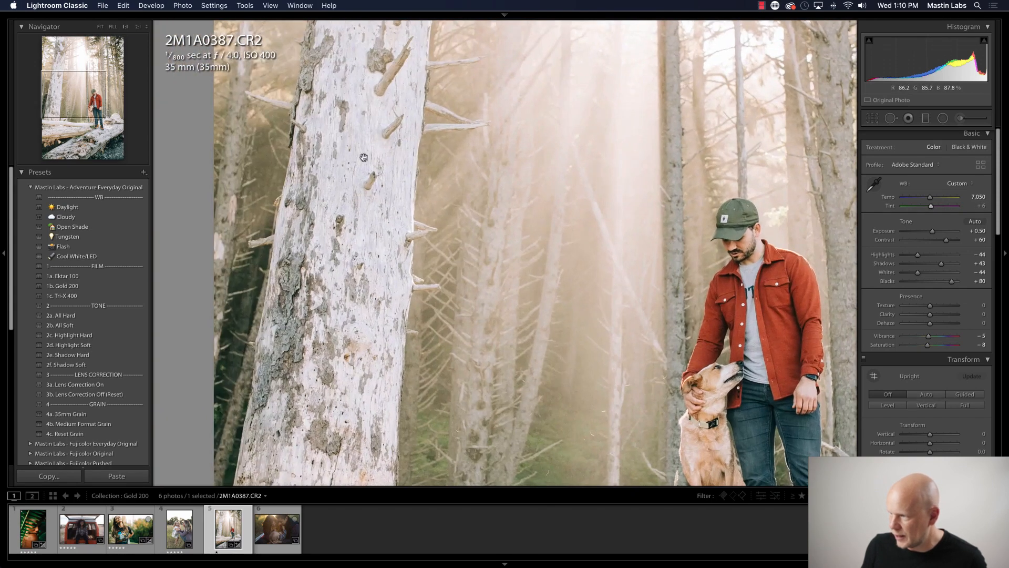
pyautogui.click(633, 210)
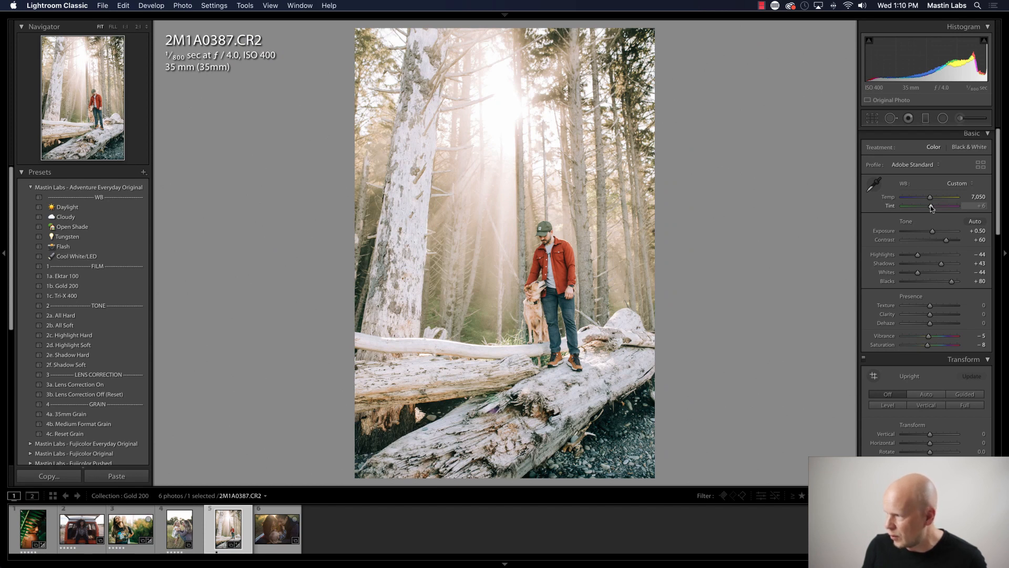
pyautogui.moveTo(930, 208); pyautogui.dragTo(929, 208)
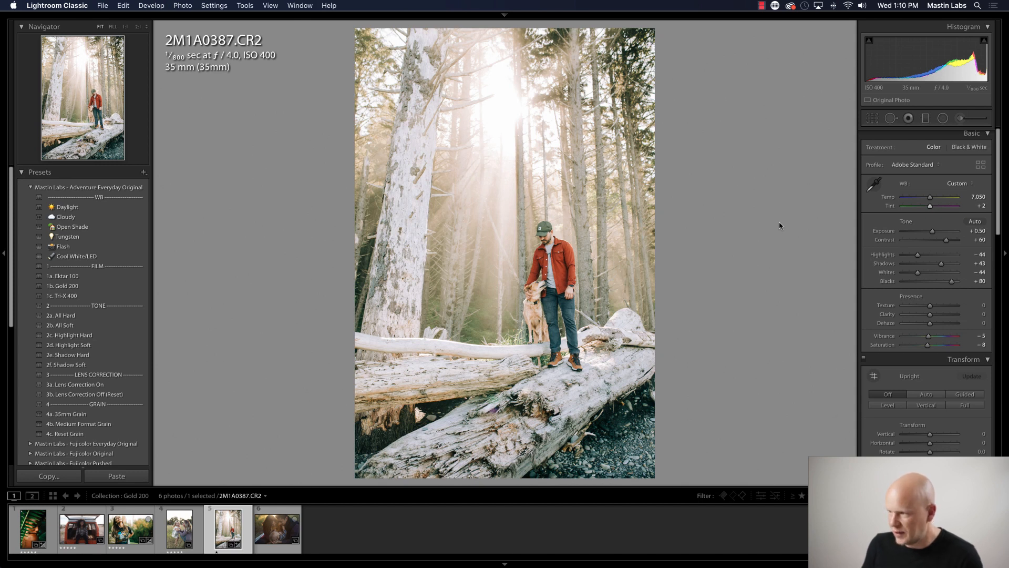
# Compare the forest photo with its unedited version, both whole and up close on the log and shadowed rocks, keeping the edits.
pyautogui.press('y')
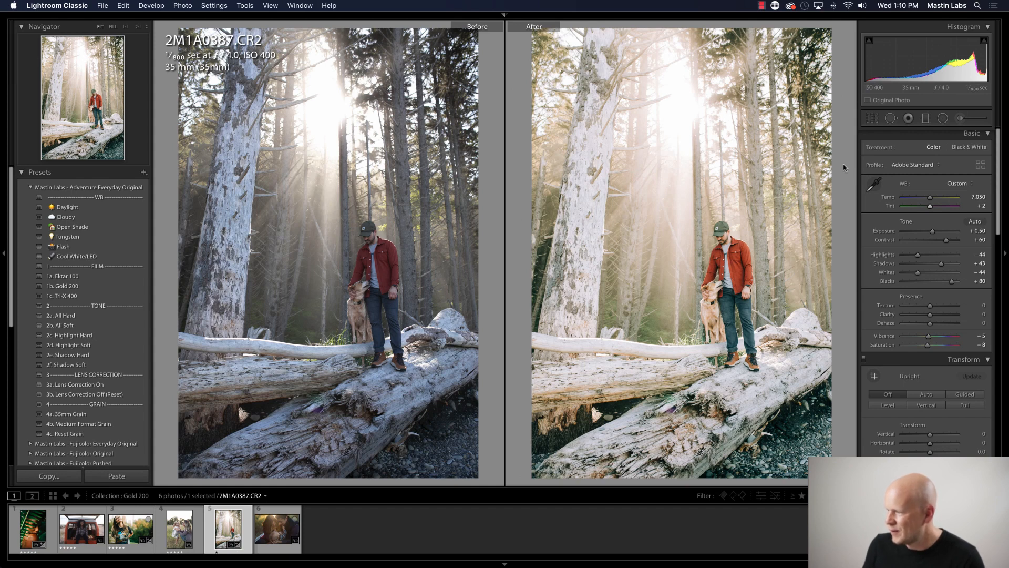
pyautogui.press('y')
pyautogui.click(624, 448)
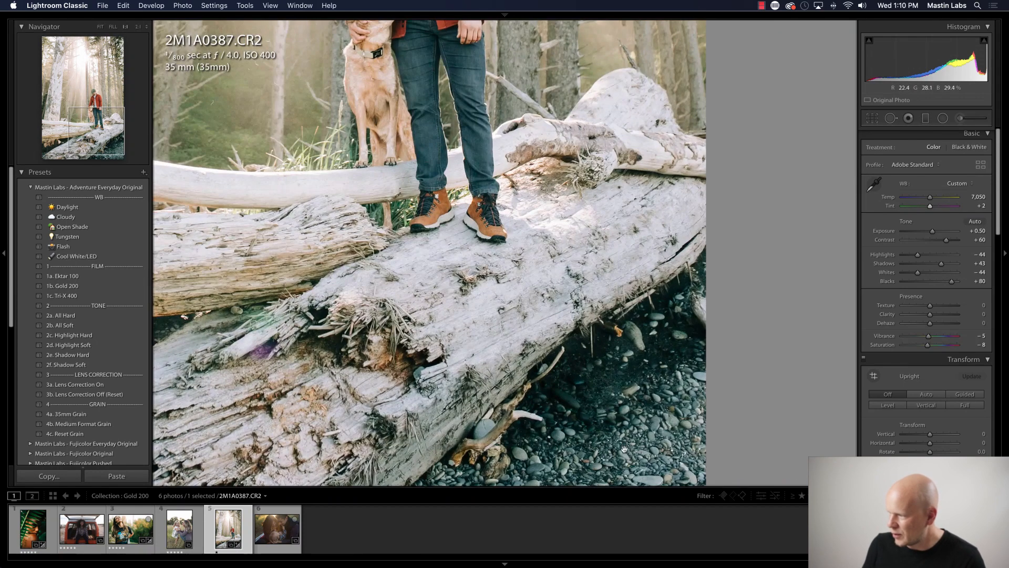
pyautogui.moveTo(624, 448); pyautogui.dragTo(604, 318)
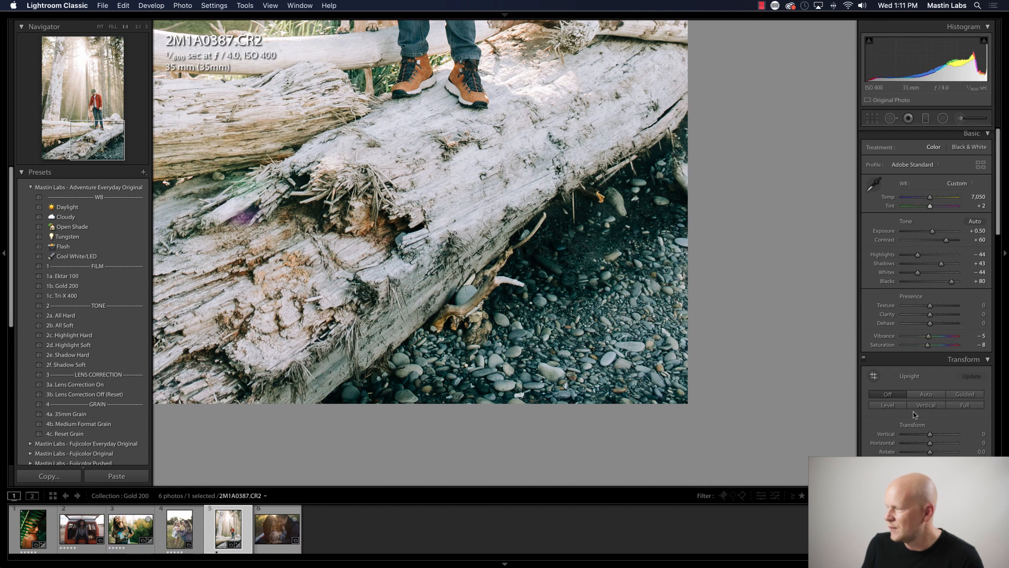
pyautogui.press('super+shift+r')
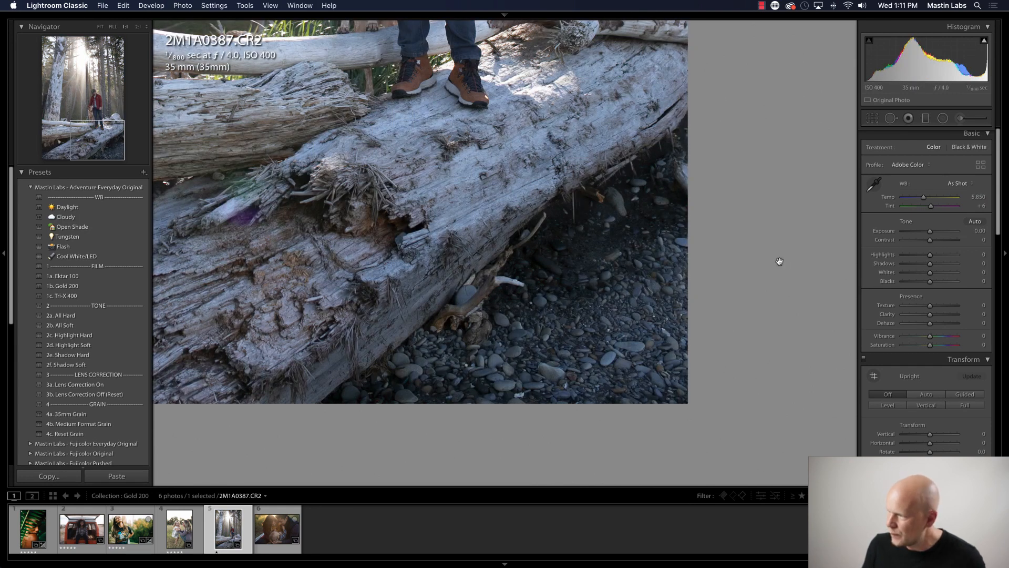
pyautogui.press('super+z')
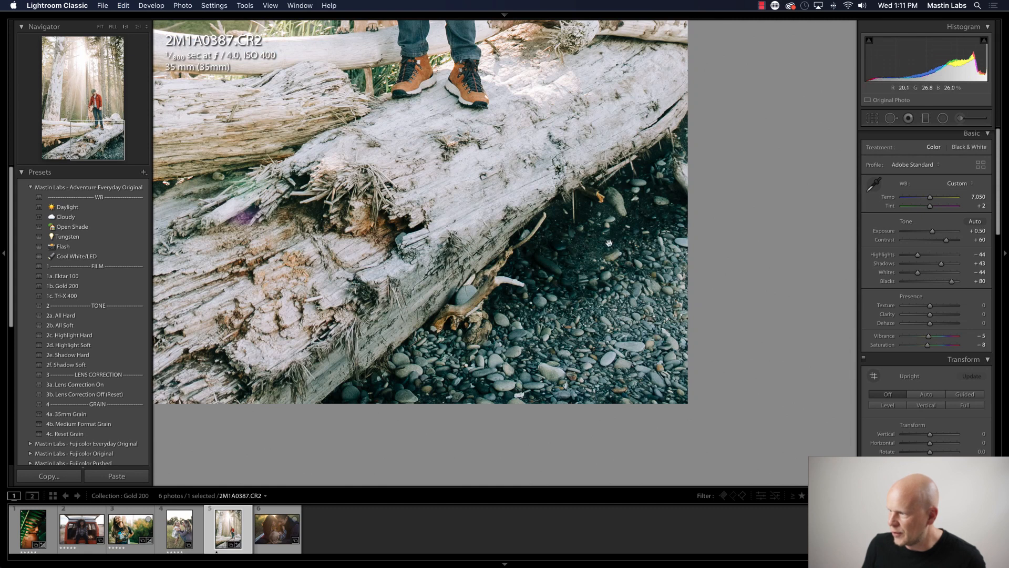
# Inspect the man and dog up close, and view the Harley-Davidson shirt photo for reference, ending back on the forest photo.
pyautogui.click(486, 226)
pyautogui.click(472, 213)
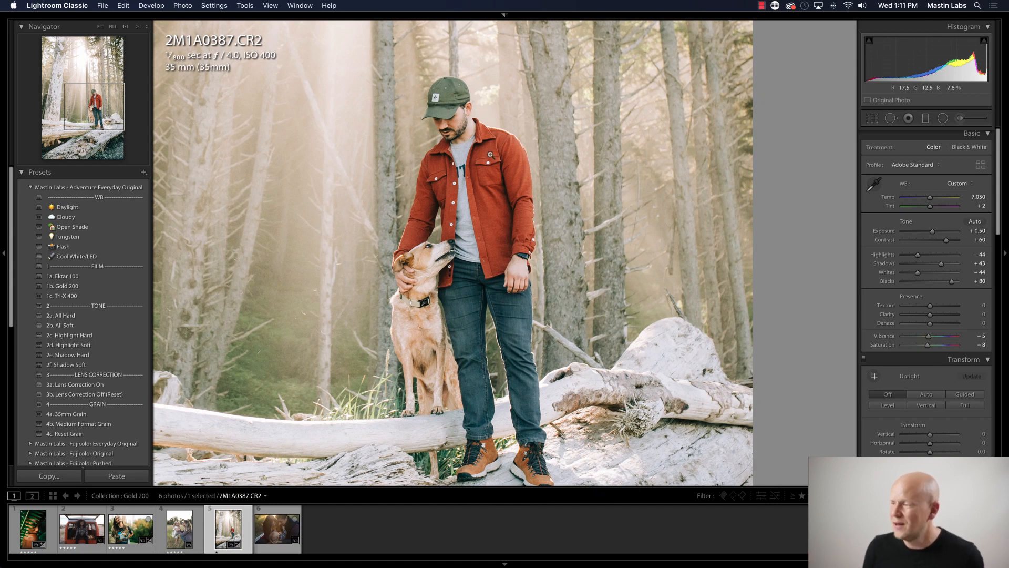
pyautogui.click(492, 155)
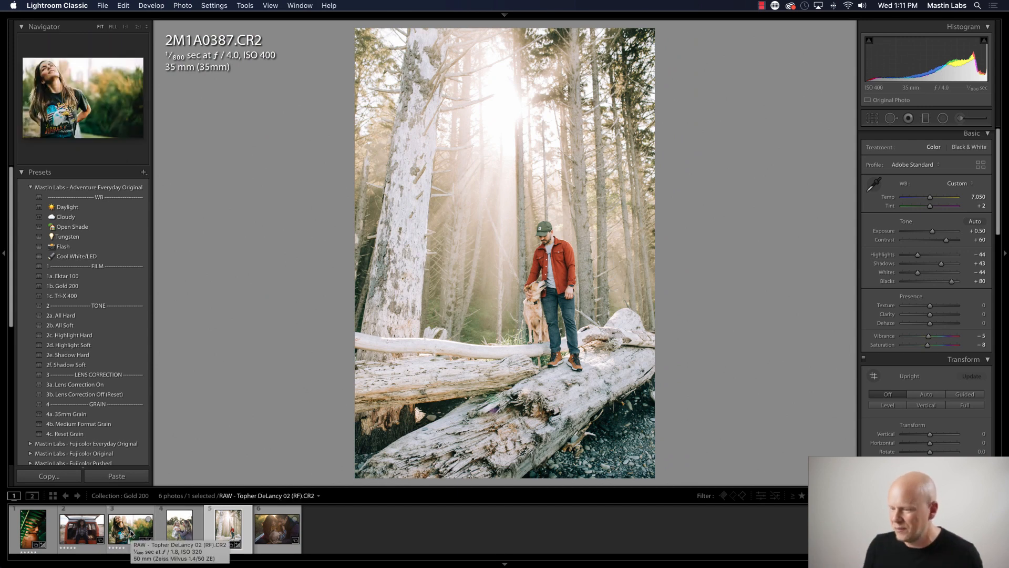
pyautogui.click(132, 532)
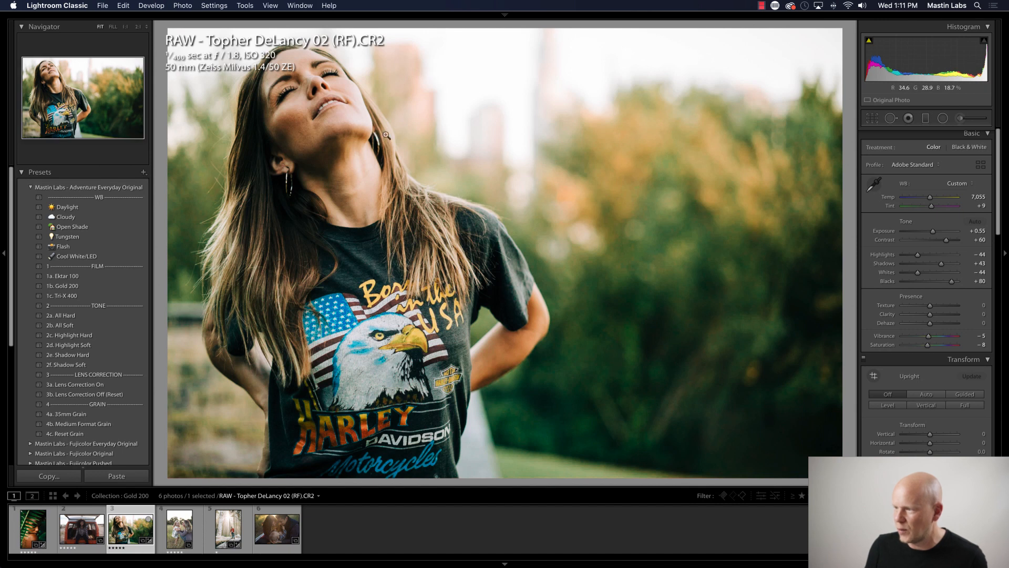
pyautogui.click(227, 527)
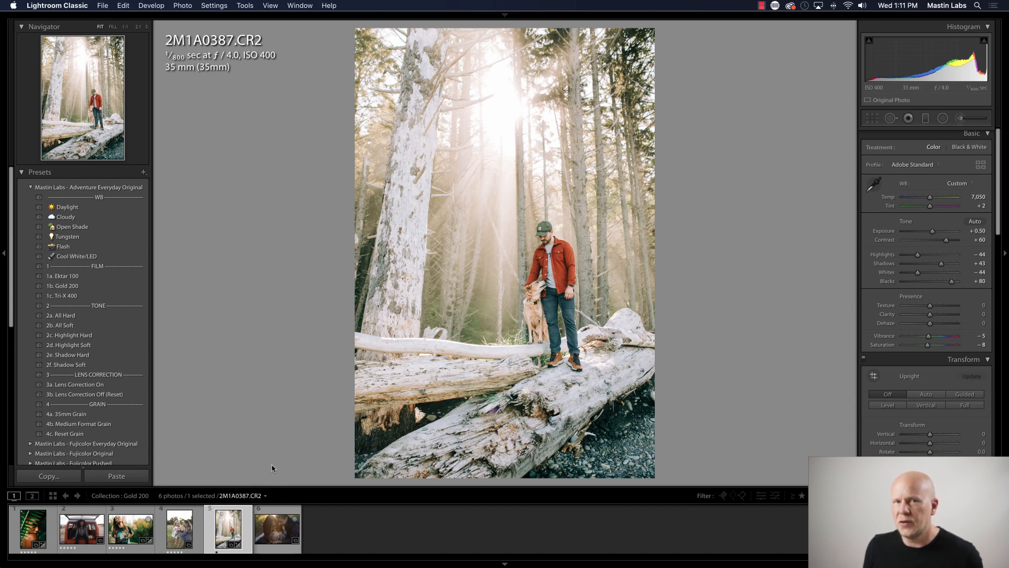
# Apply the 1b. Gold 200 preset to the mother-and-daughter photo and set its temperature to 6,666 and tint to +9.
pyautogui.click(189, 538)
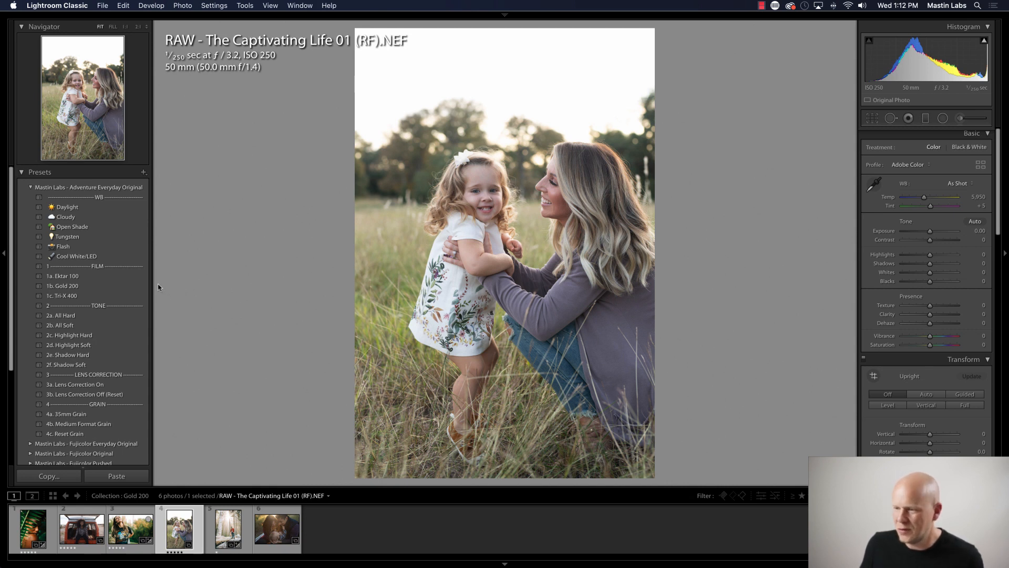
pyautogui.click(121, 286)
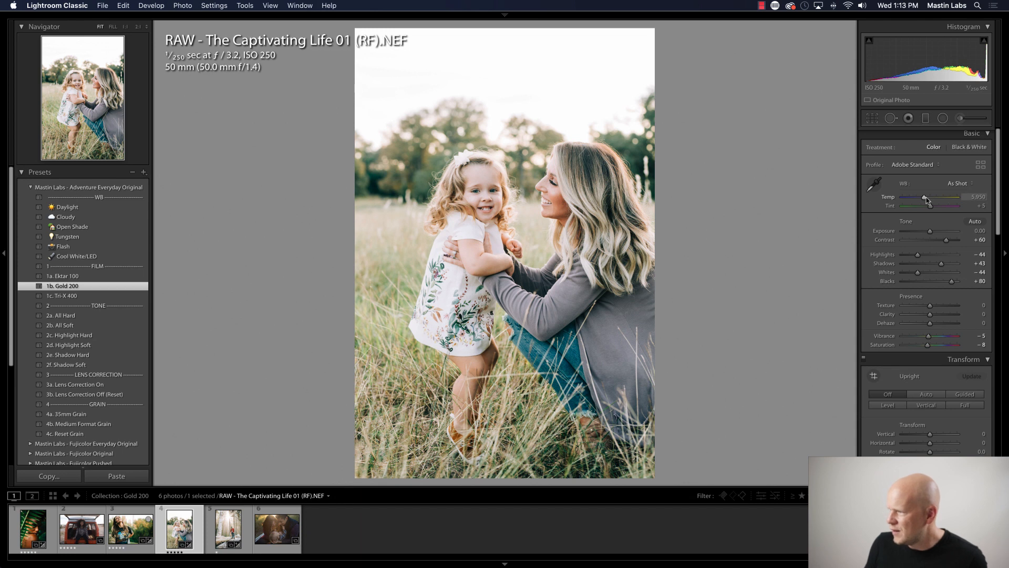
pyautogui.moveTo(926, 200); pyautogui.dragTo(931, 200)
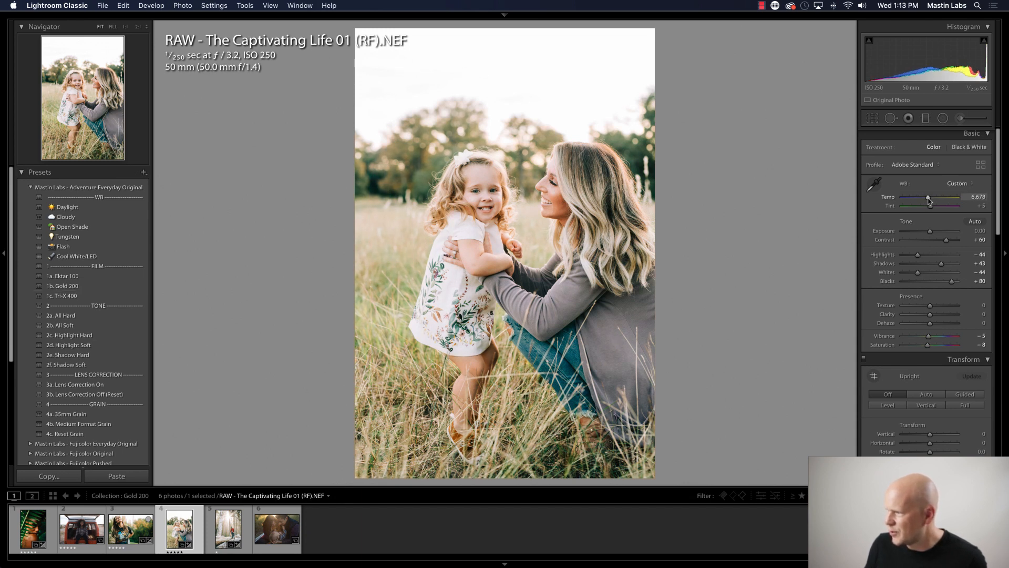
pyautogui.moveTo(928, 201); pyautogui.dragTo(928, 200)
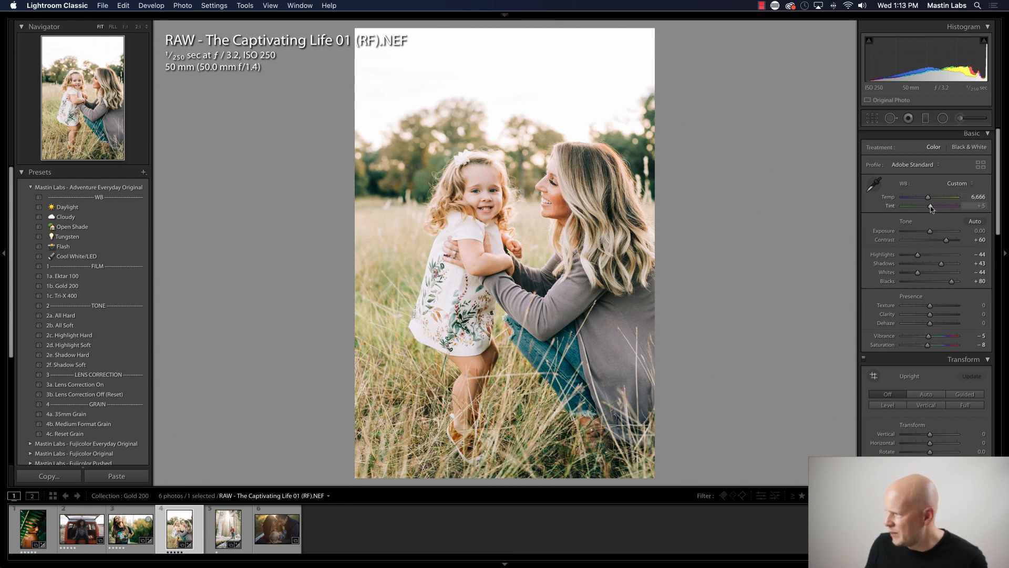
pyautogui.moveTo(931, 208); pyautogui.dragTo(933, 209)
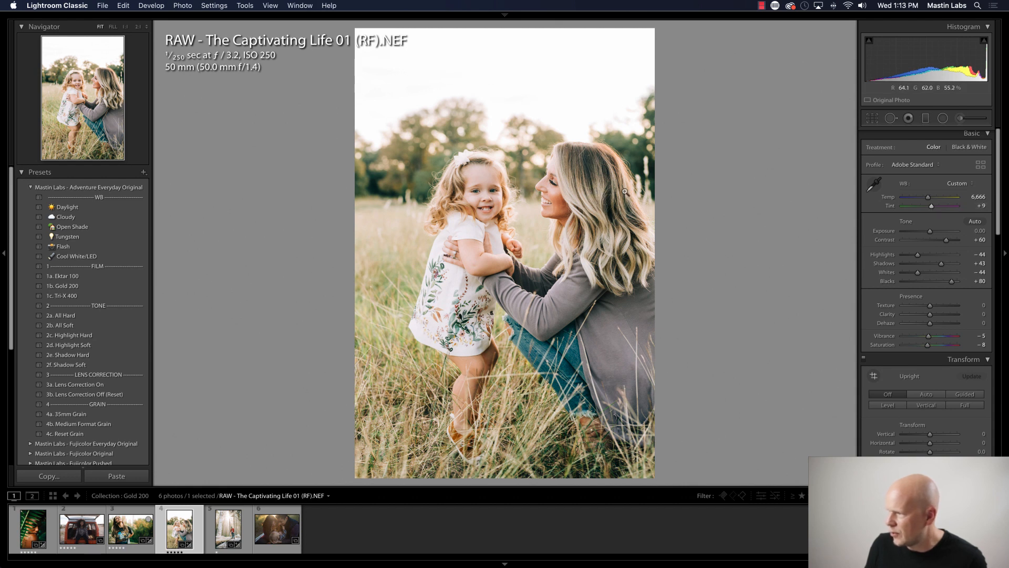
# View the mother-and-daughter and forest edits beside their originals, and compare the two edited photos with each other.
pyautogui.press('y')
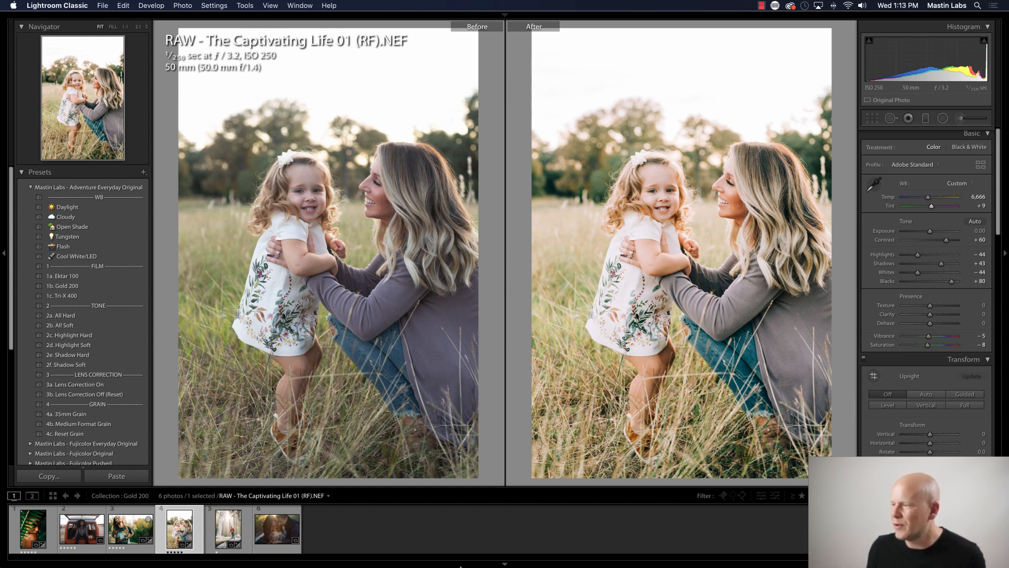
pyautogui.click(228, 528)
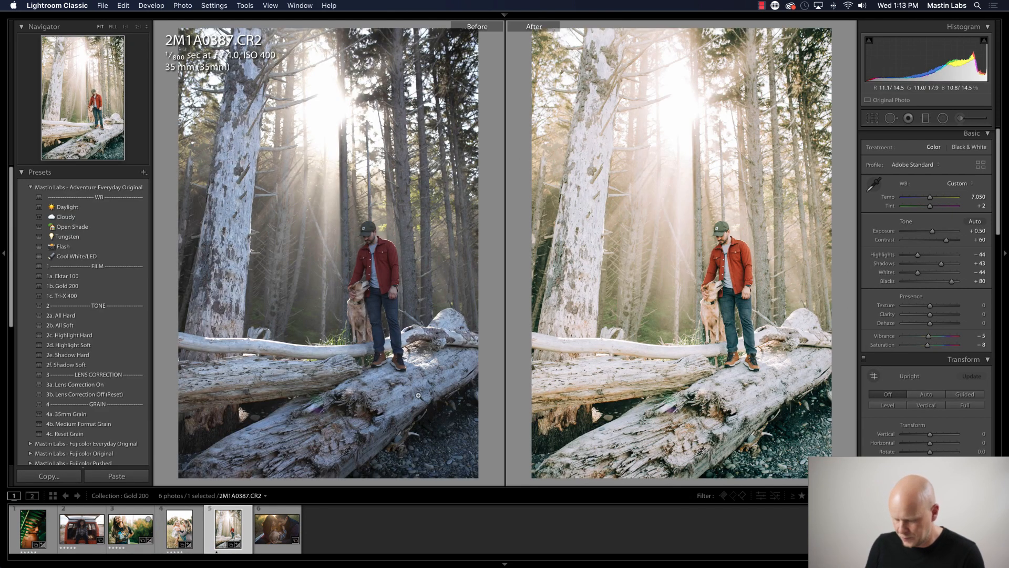
pyautogui.press('y')
pyautogui.keyDown('super'); pyautogui.click(181, 531); pyautogui.keyUp('super')
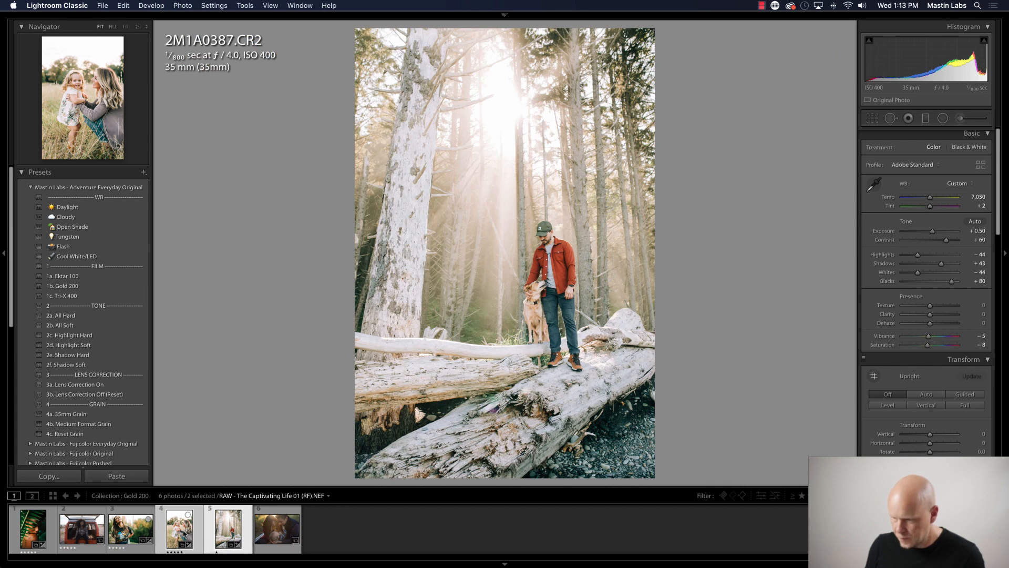
pyautogui.press('c')
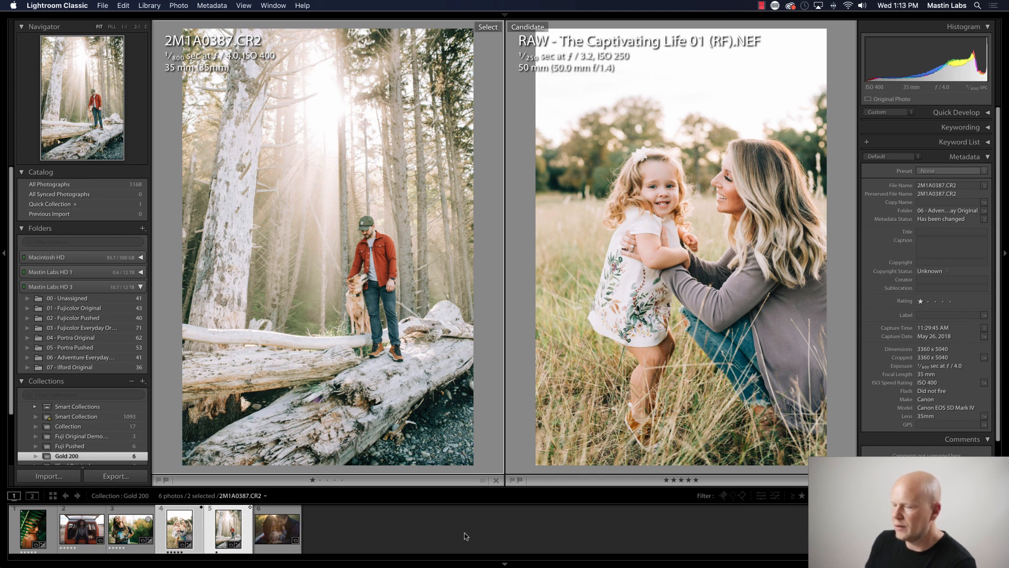
# Add the Harley-Davidson shirt photo to the comparison and survey all three edits, enlarging the viewing area and restoring the layout.
pyautogui.keyDown('super'); pyautogui.click(130, 530); pyautogui.keyUp('super')
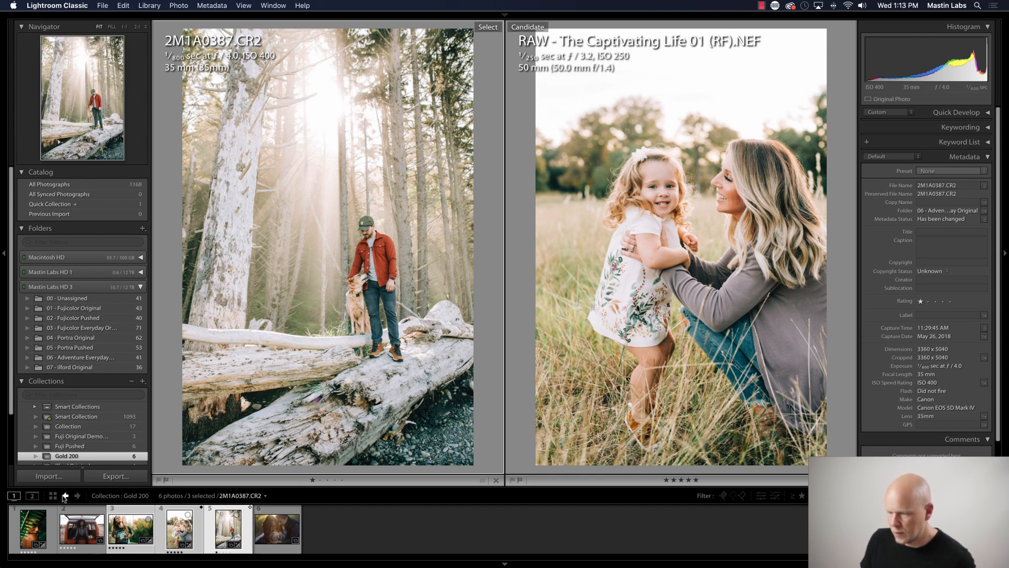
pyautogui.press('n')
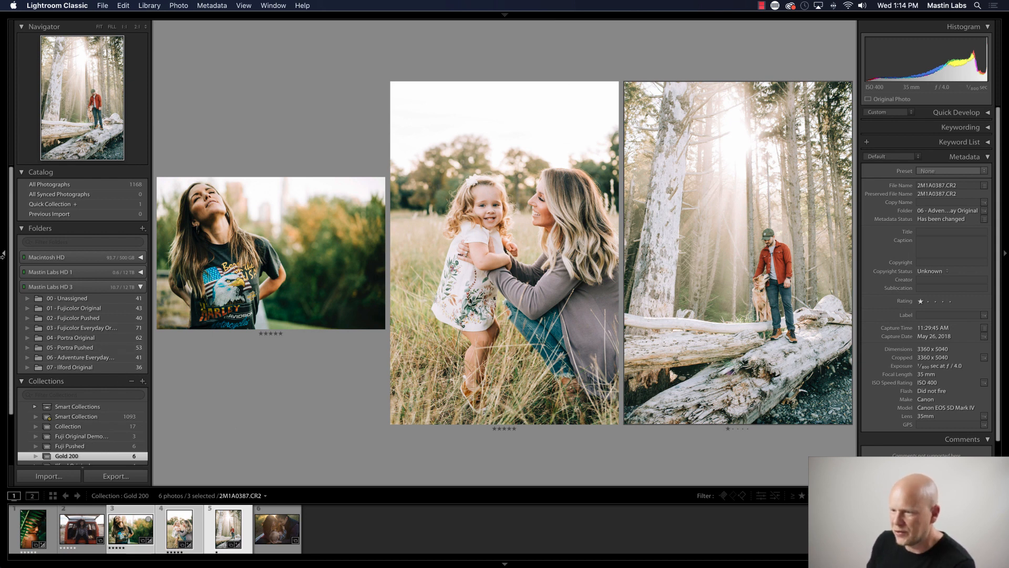
pyautogui.click(4, 252)
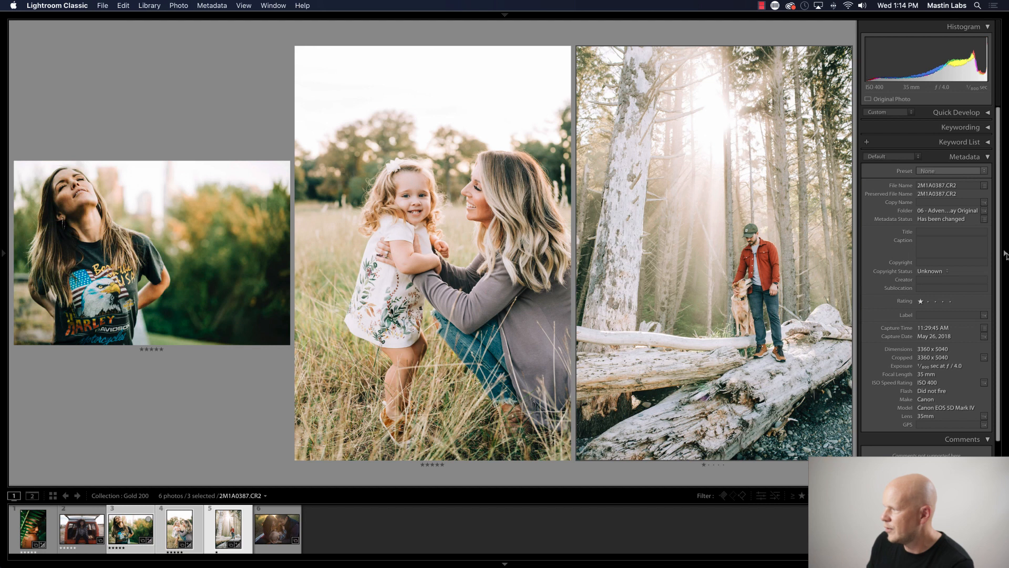
pyautogui.click(1004, 253)
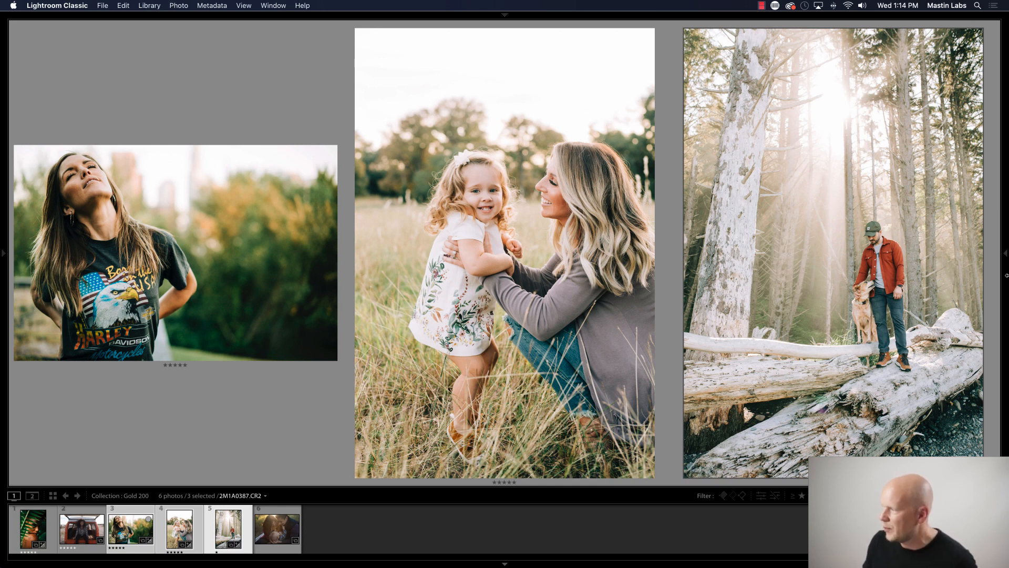
pyautogui.click(1006, 253)
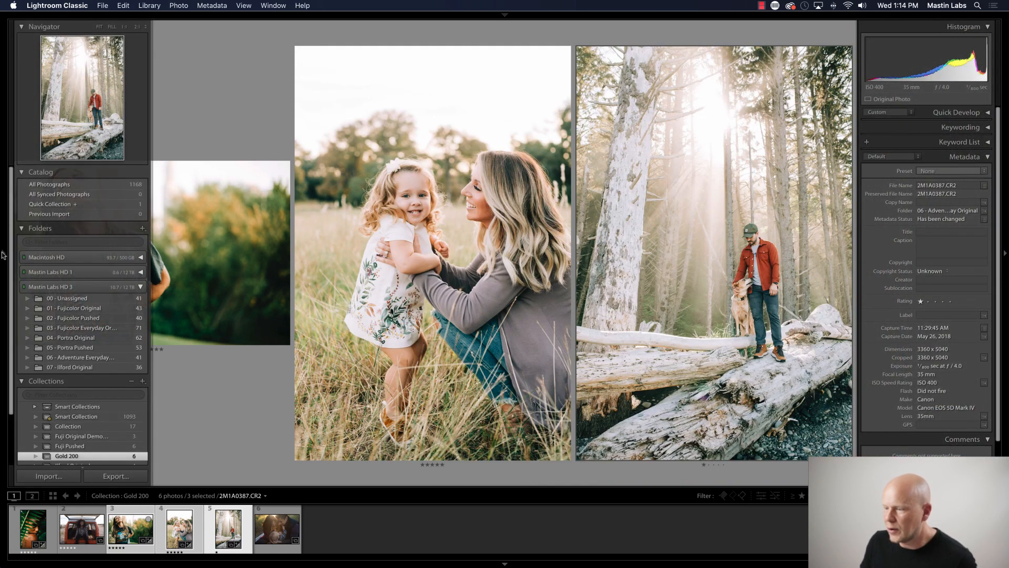
pyautogui.click(3, 255)
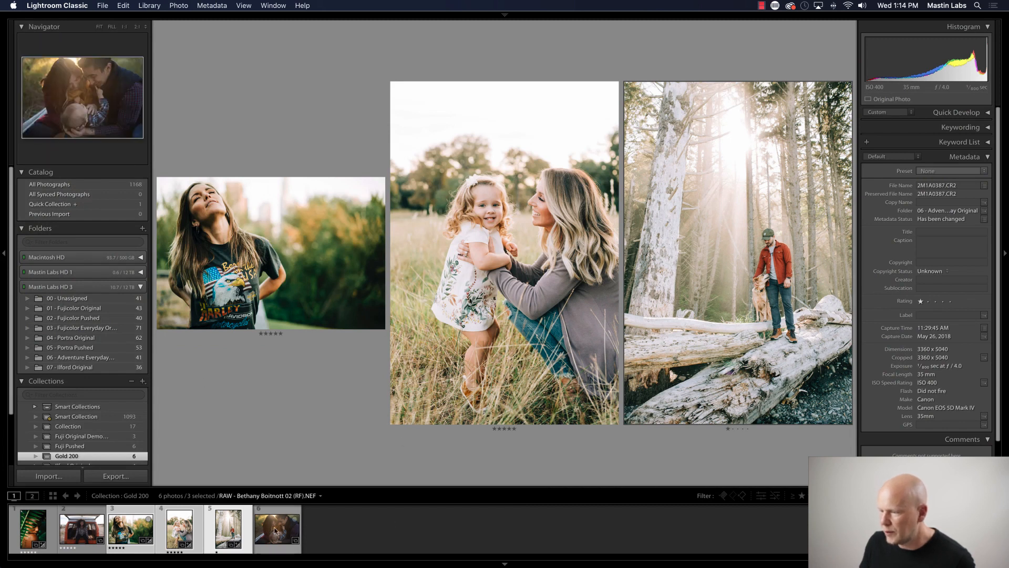
# Open the family photo with the baby in the Develop module and apply the 1b. Gold 200 preset.
pyautogui.doubleClick(275, 529)
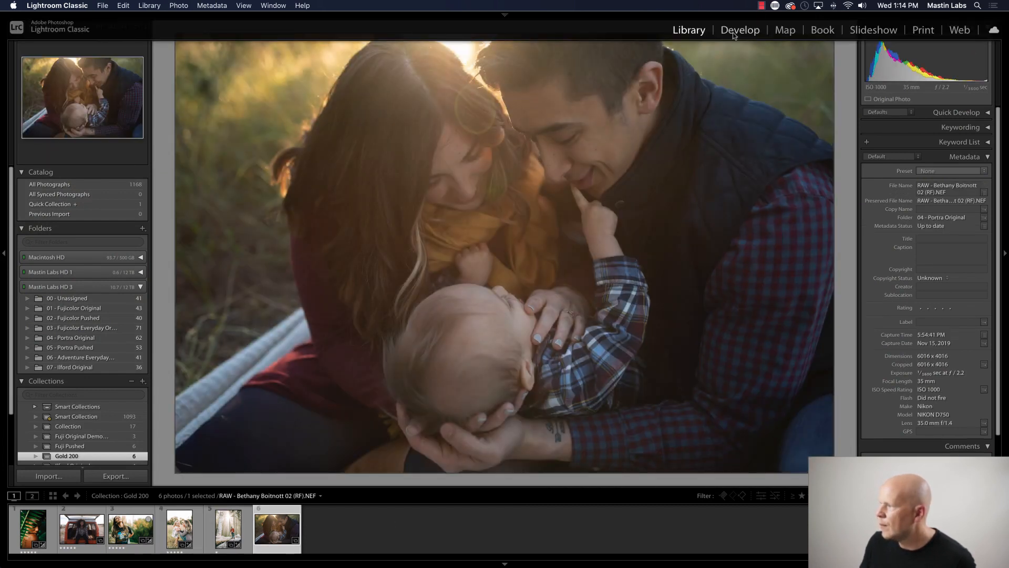
pyautogui.click(735, 31)
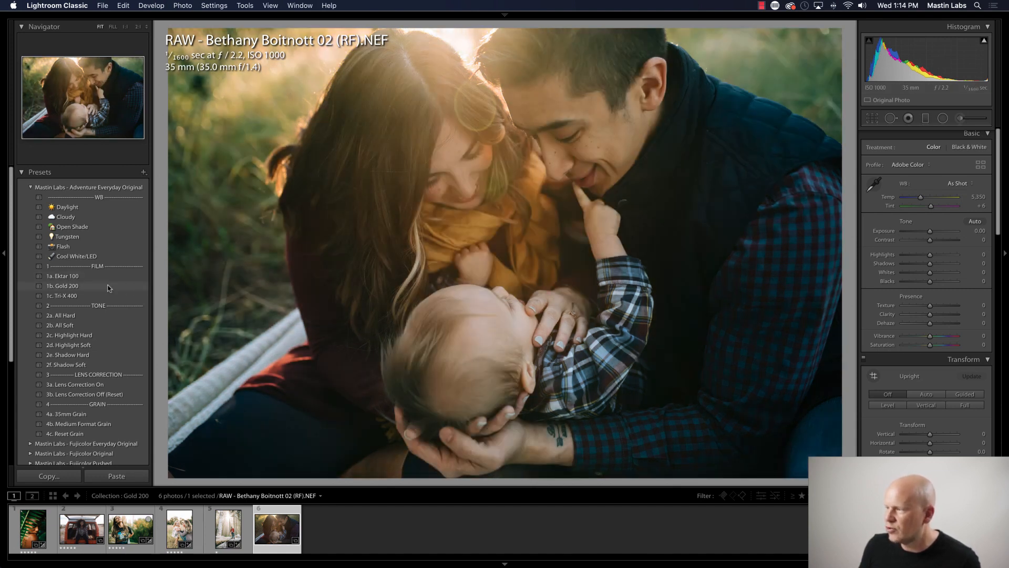
pyautogui.click(127, 289)
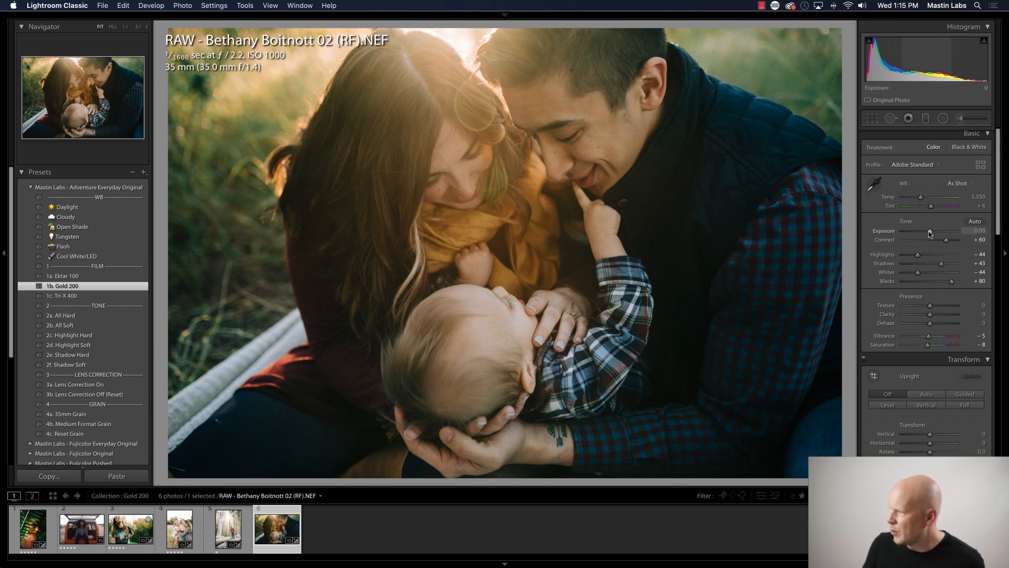
# Set the family photo's exposure to +0.35, temperature to 5,881 and tint to +8, and compare it with the original side by side.
pyautogui.moveTo(929, 232); pyautogui.dragTo(931, 231)
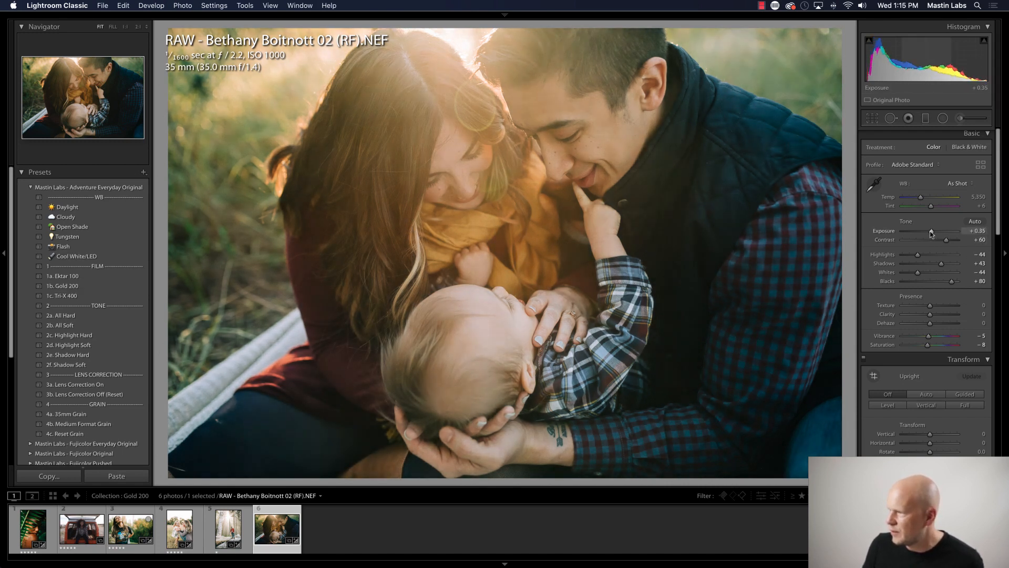
pyautogui.moveTo(921, 199); pyautogui.dragTo(925, 200)
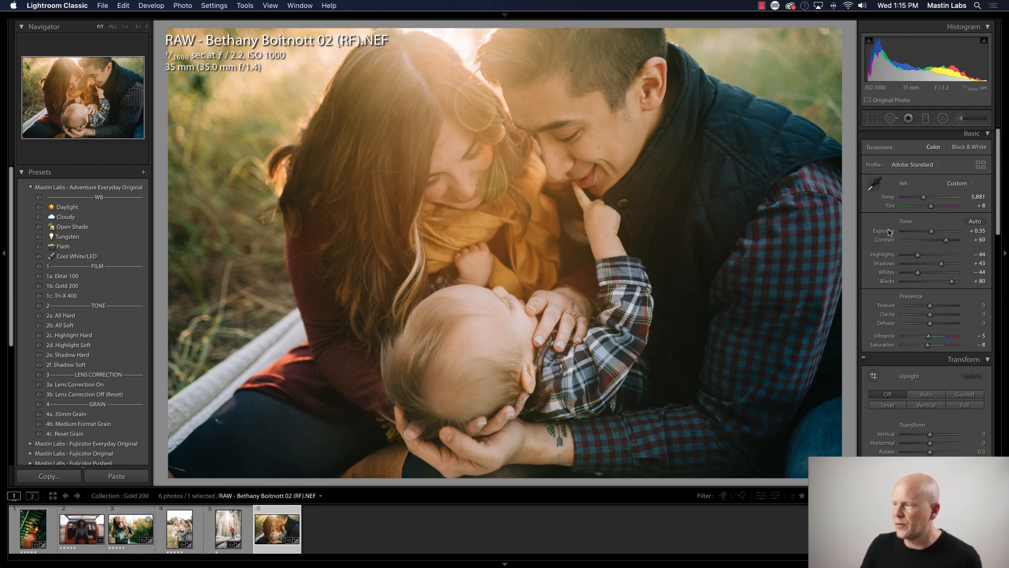
pyautogui.press('y')
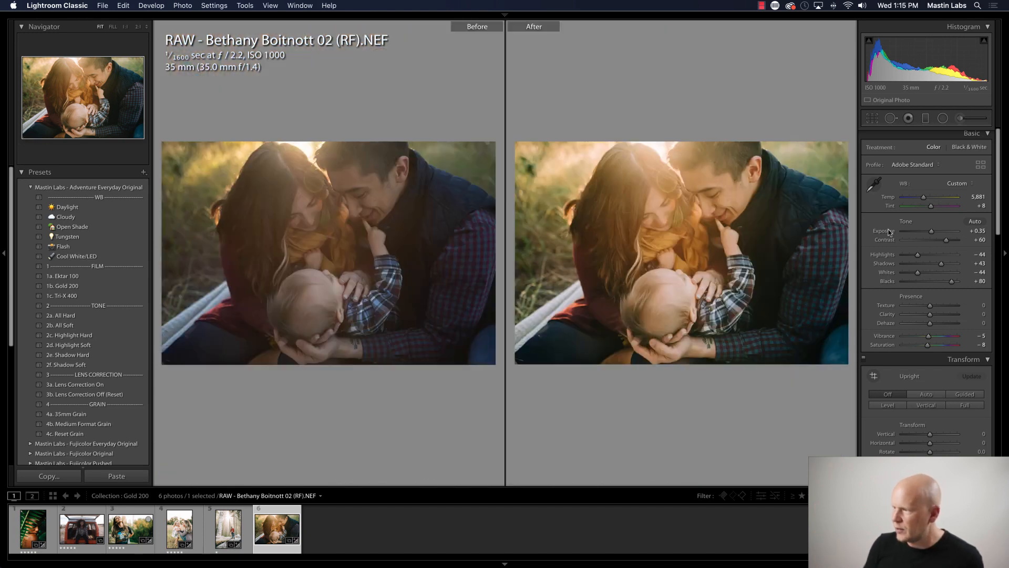